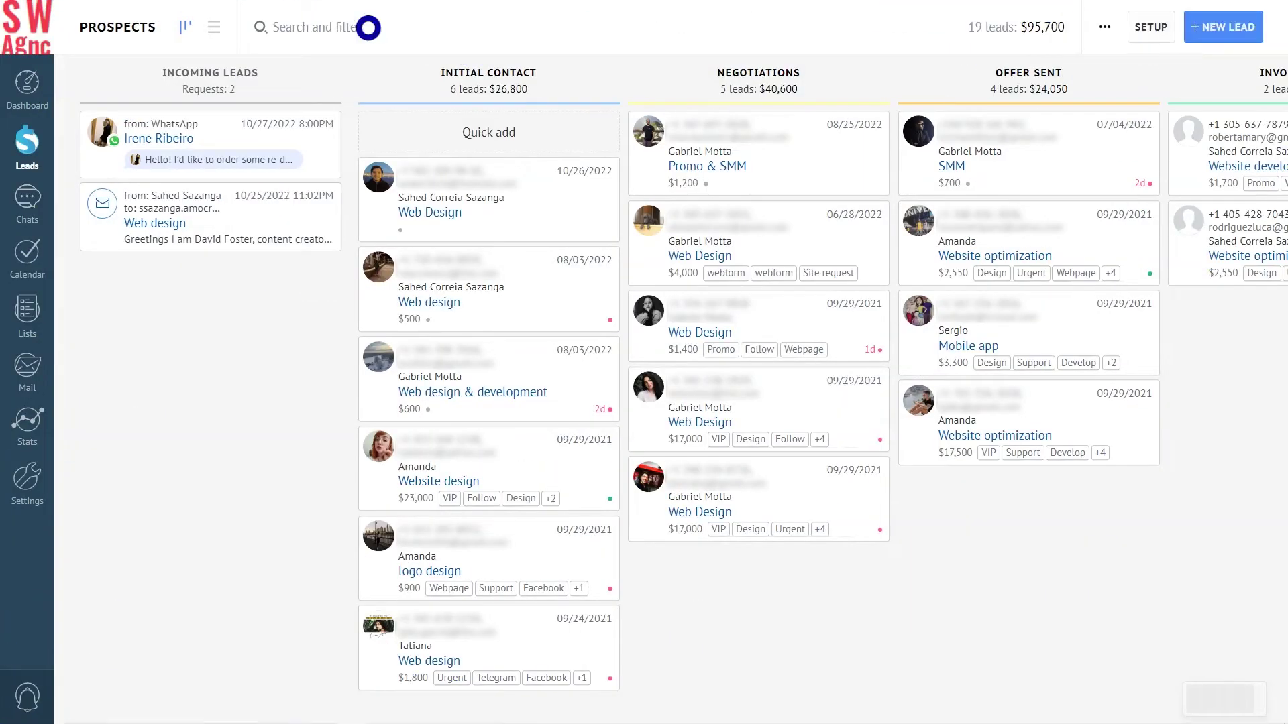
Filter the Prospects board to leads named 'Web'
click(369, 28)
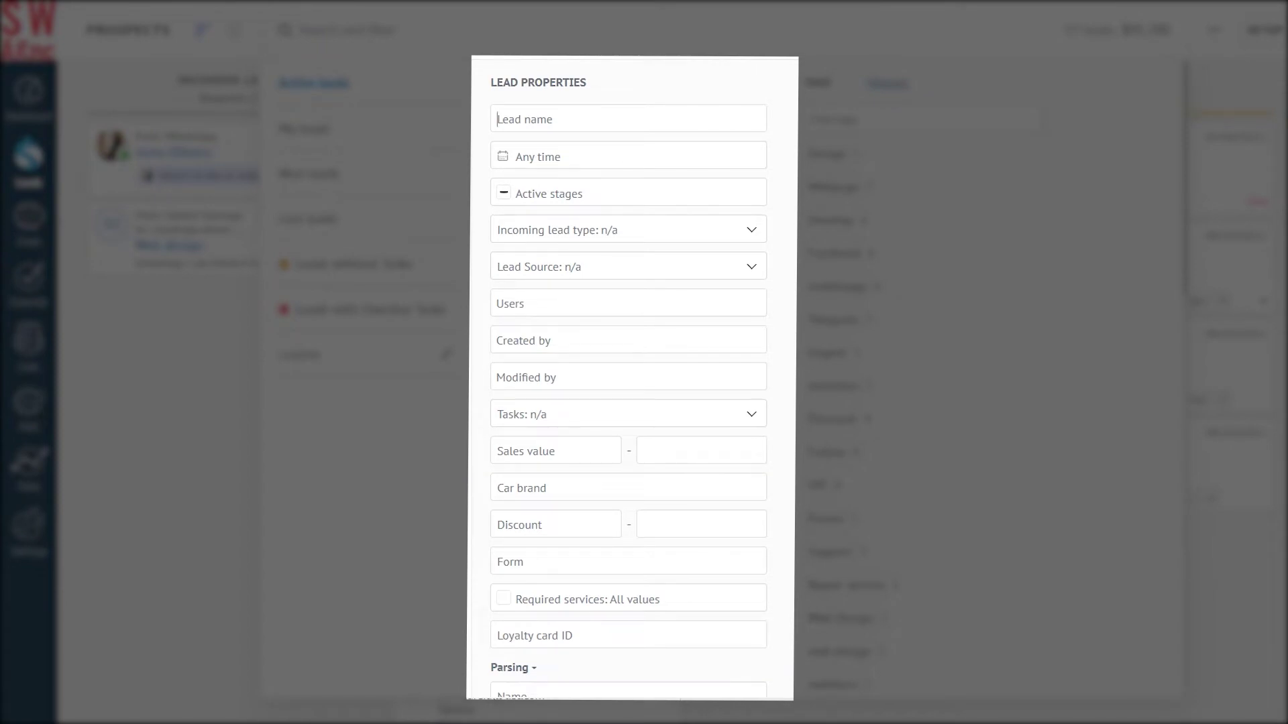
click(504, 120)
text(Web design)
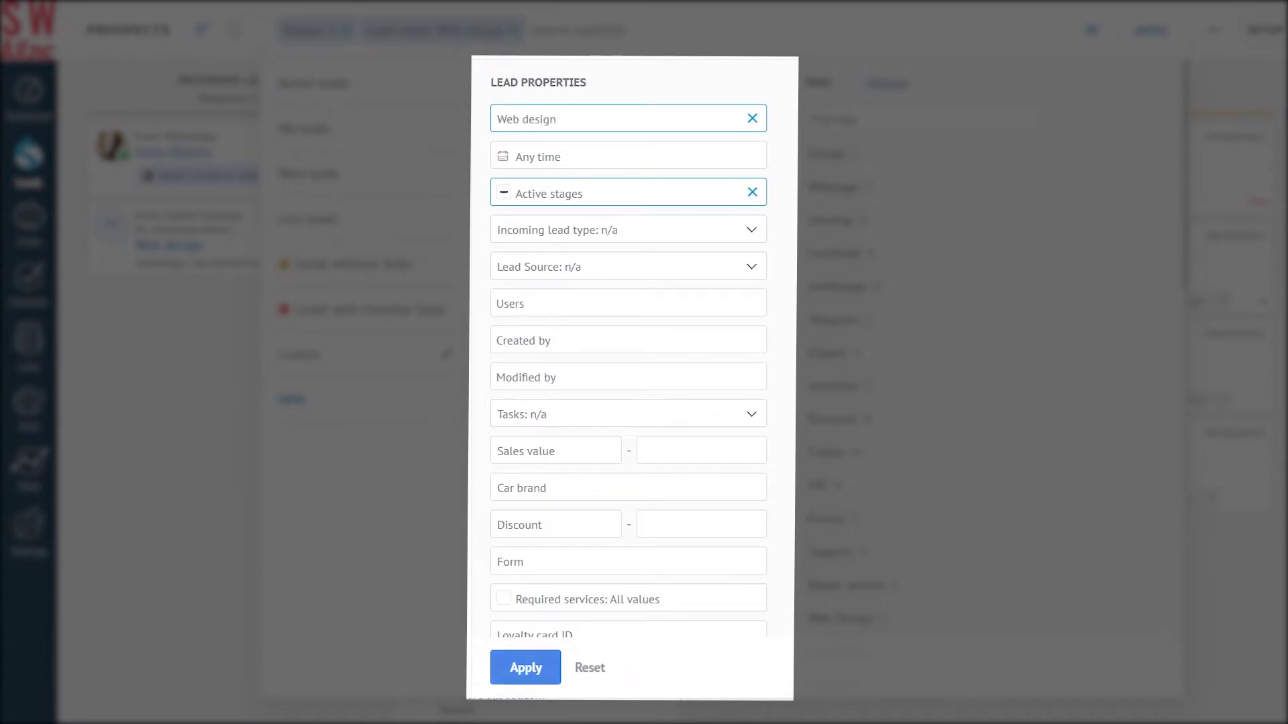
key(Return)
Exclude the Incoming, Offer Sent and Invoice sent stages, then add the VIP tag filter
click(523, 195)
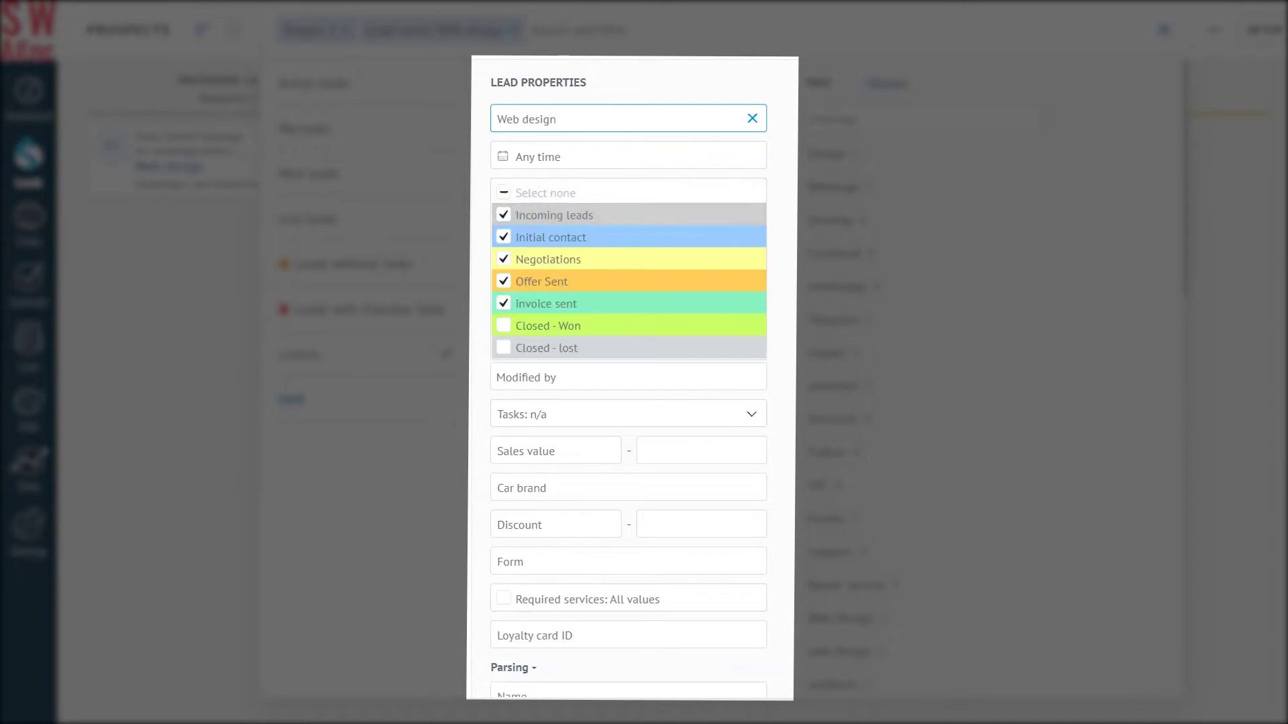
click(504, 215)
click(503, 281)
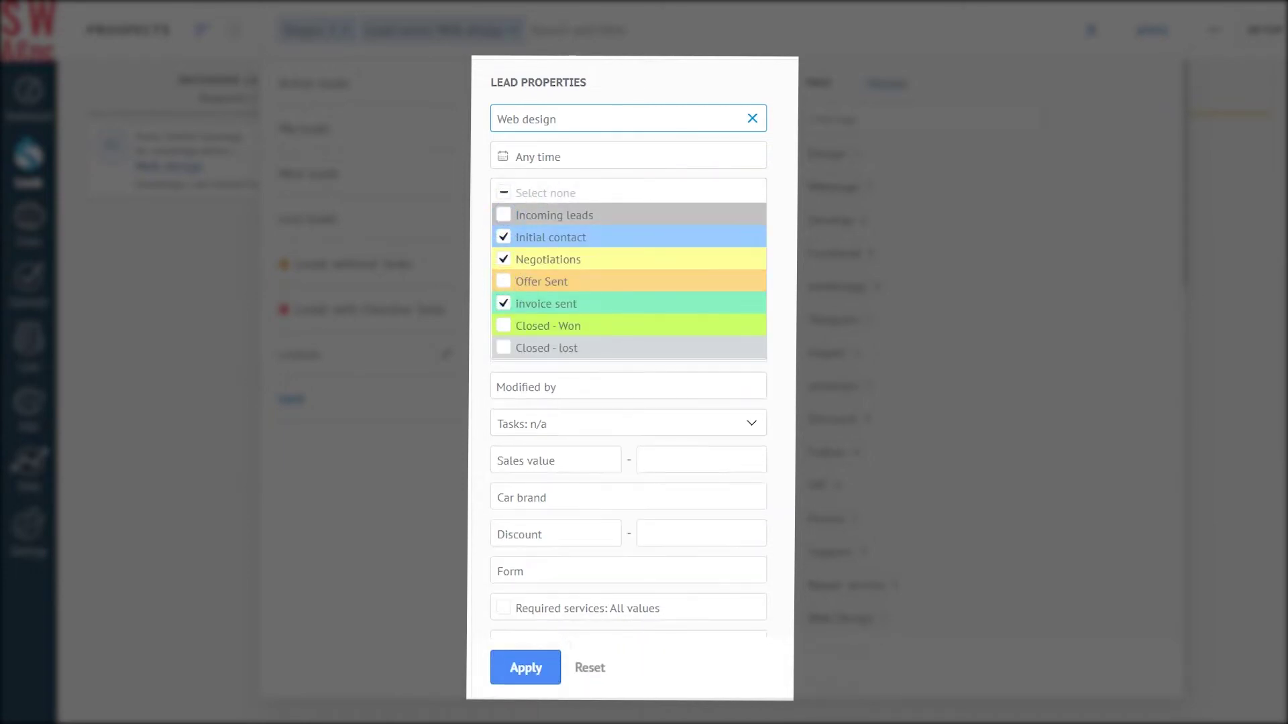
click(504, 303)
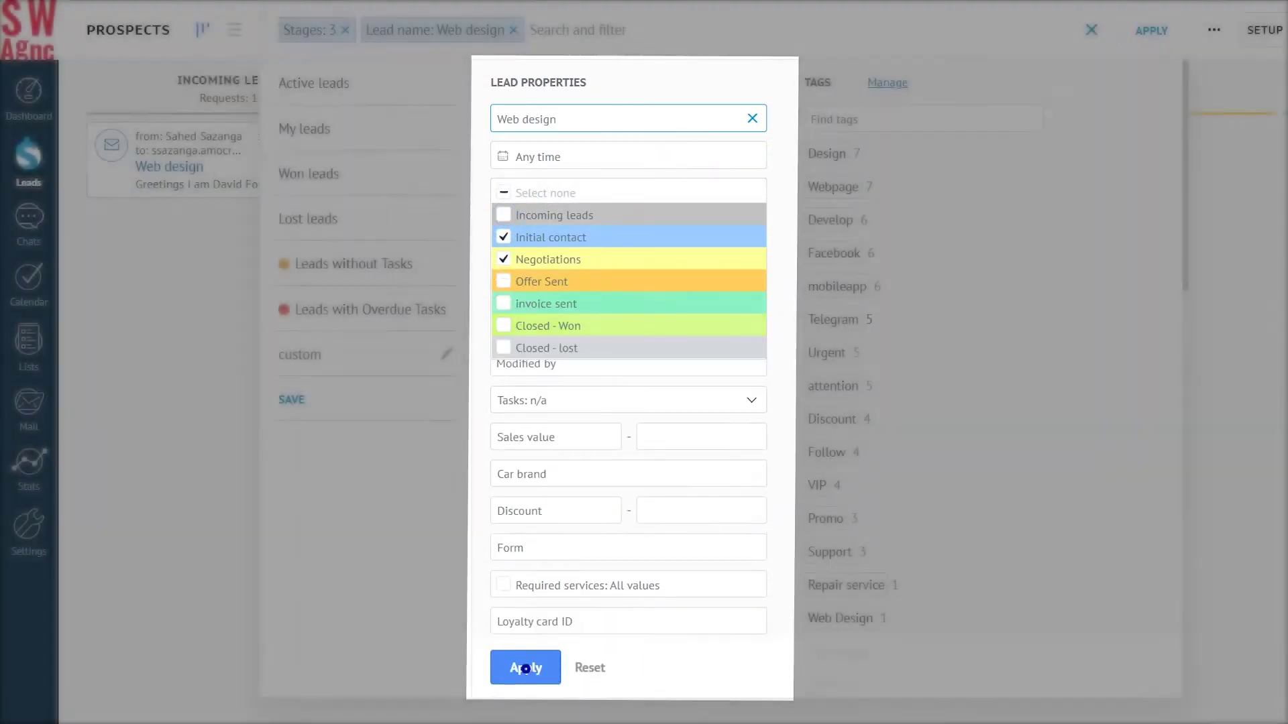
click(524, 667)
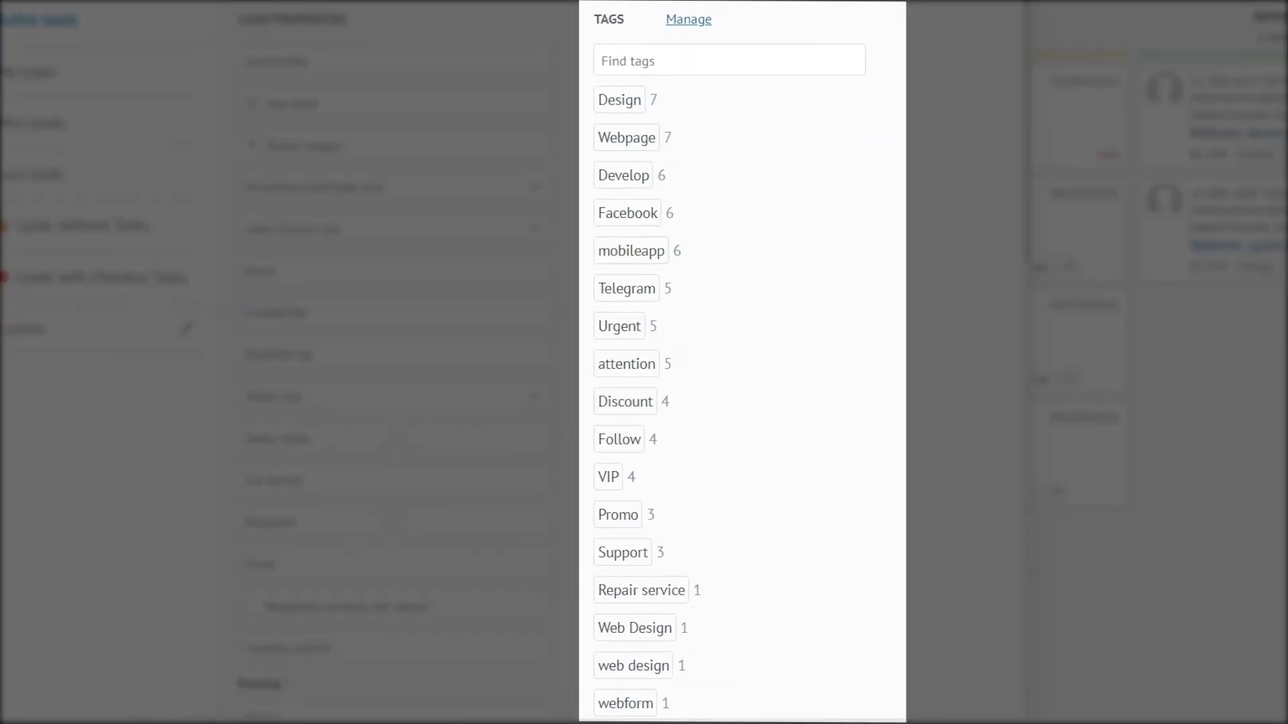
click(608, 477)
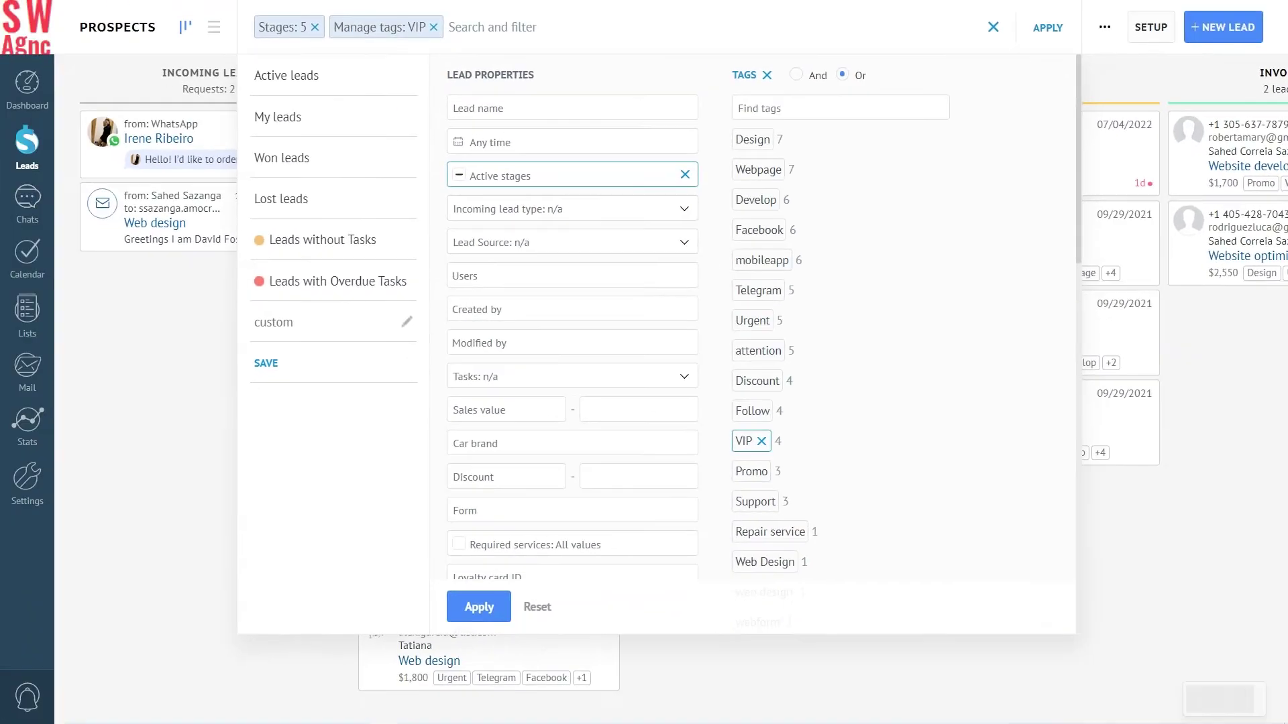
click(479, 607)
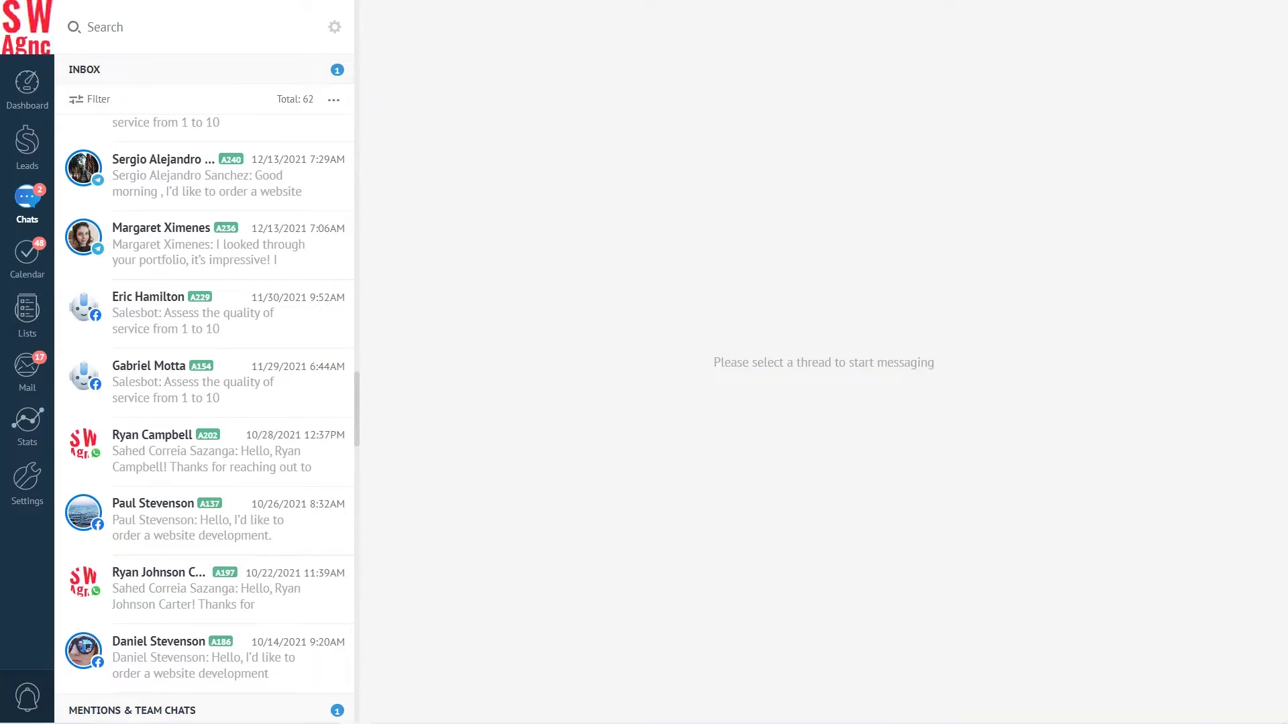
Review the Chats filter's Created, status, answer, interaction, sources, responsible, subscribers and Participants options
click(109, 27)
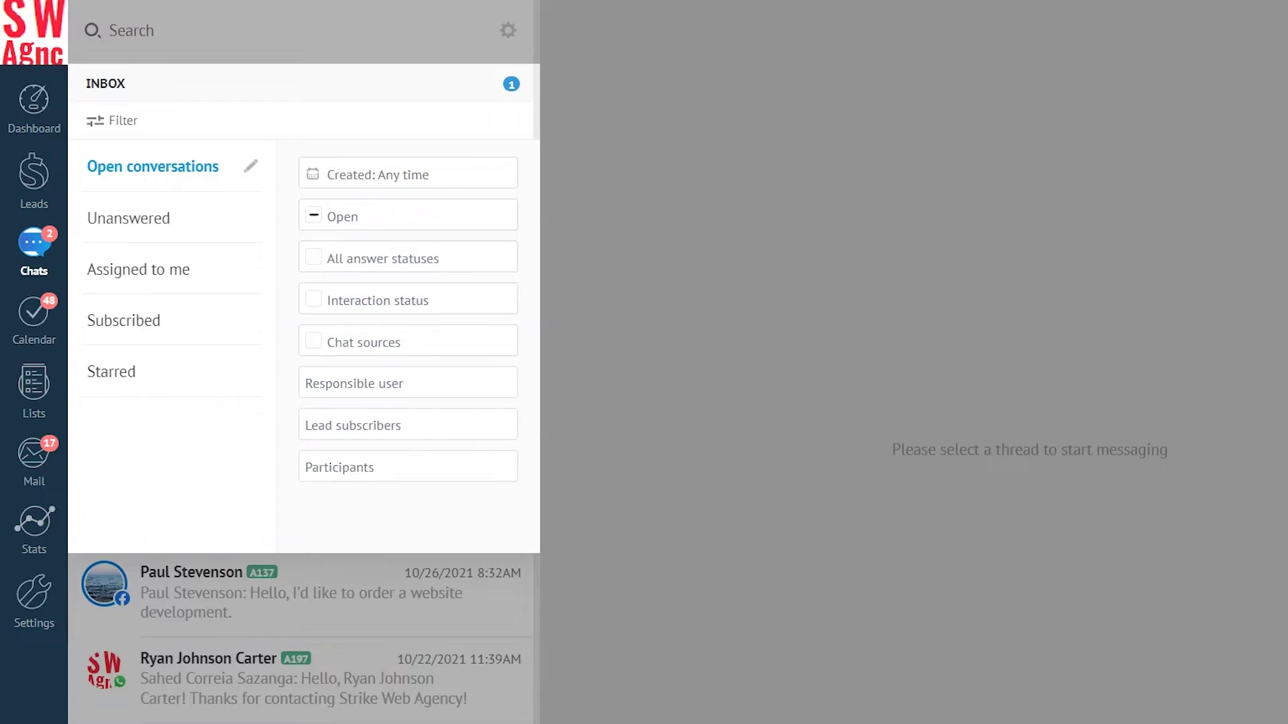
click(356, 175)
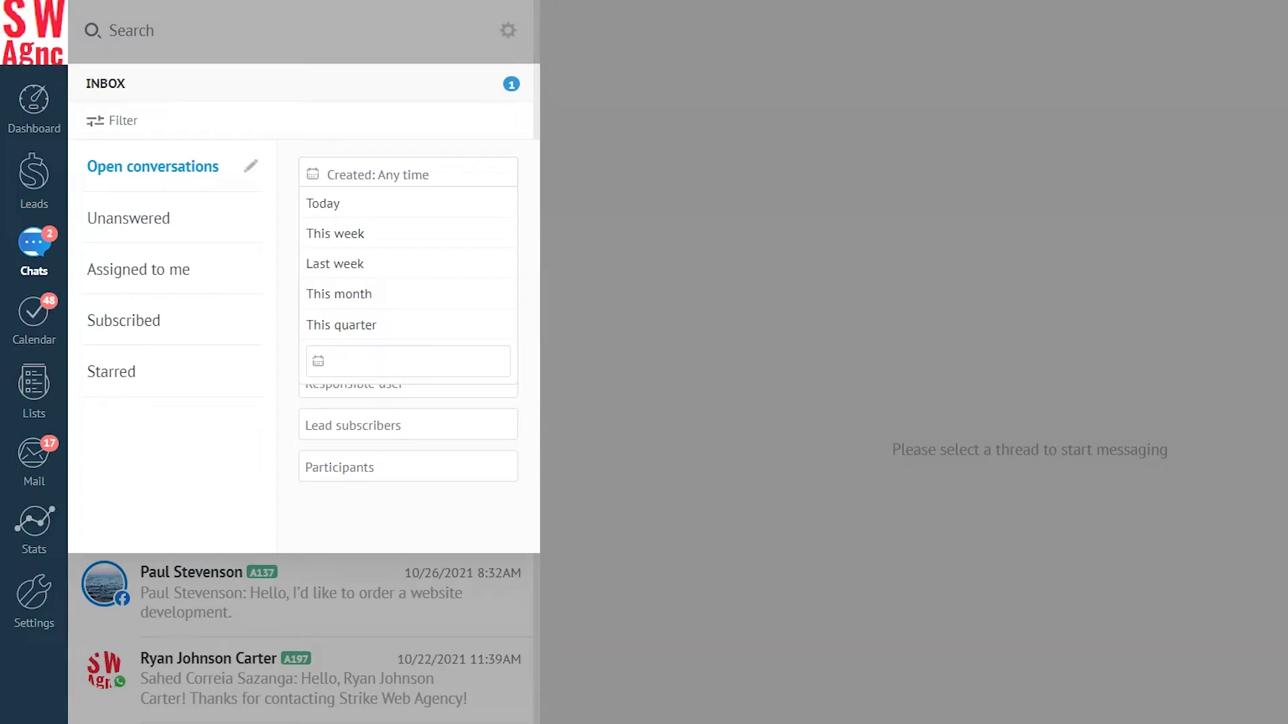
click(345, 212)
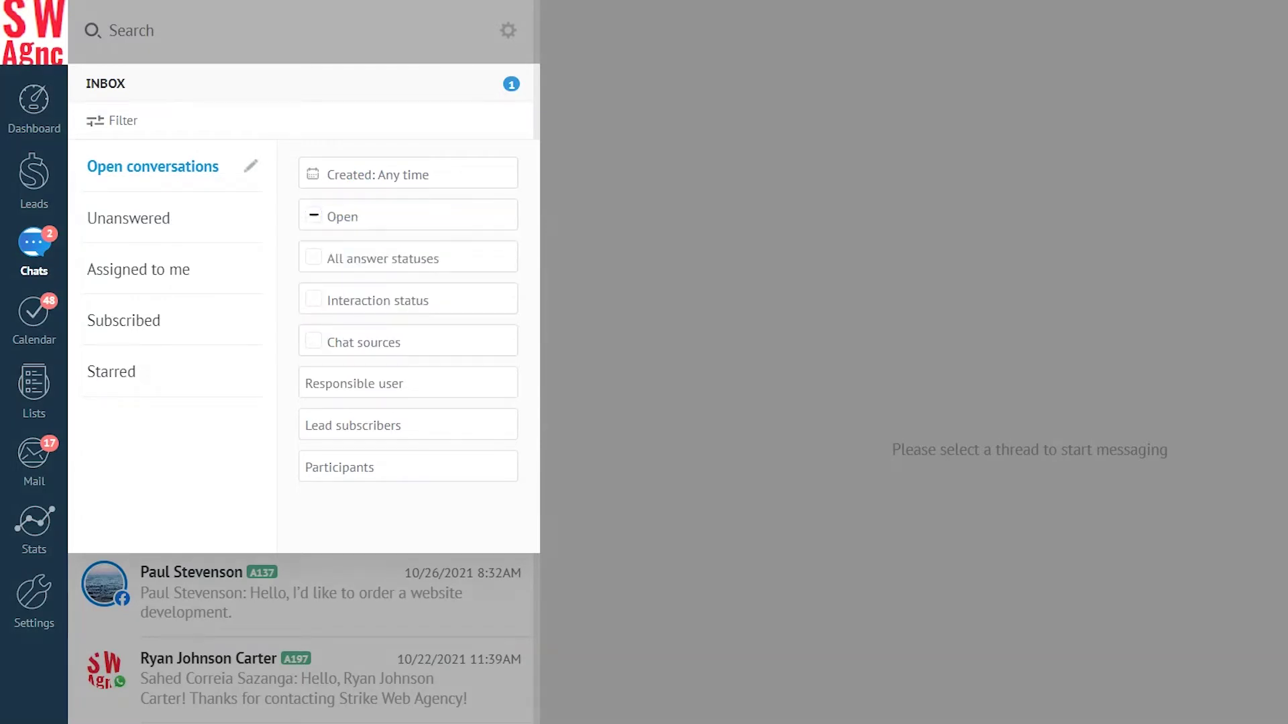
click(425, 259)
click(352, 303)
click(390, 345)
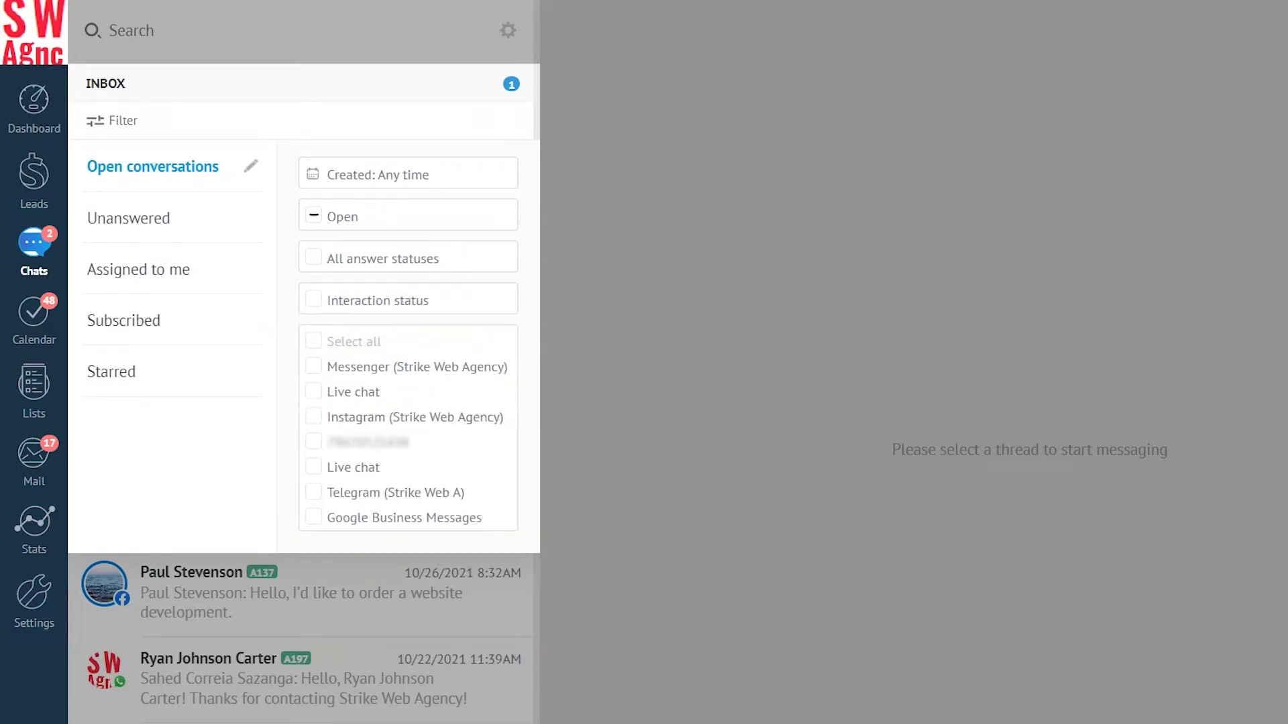
click(354, 382)
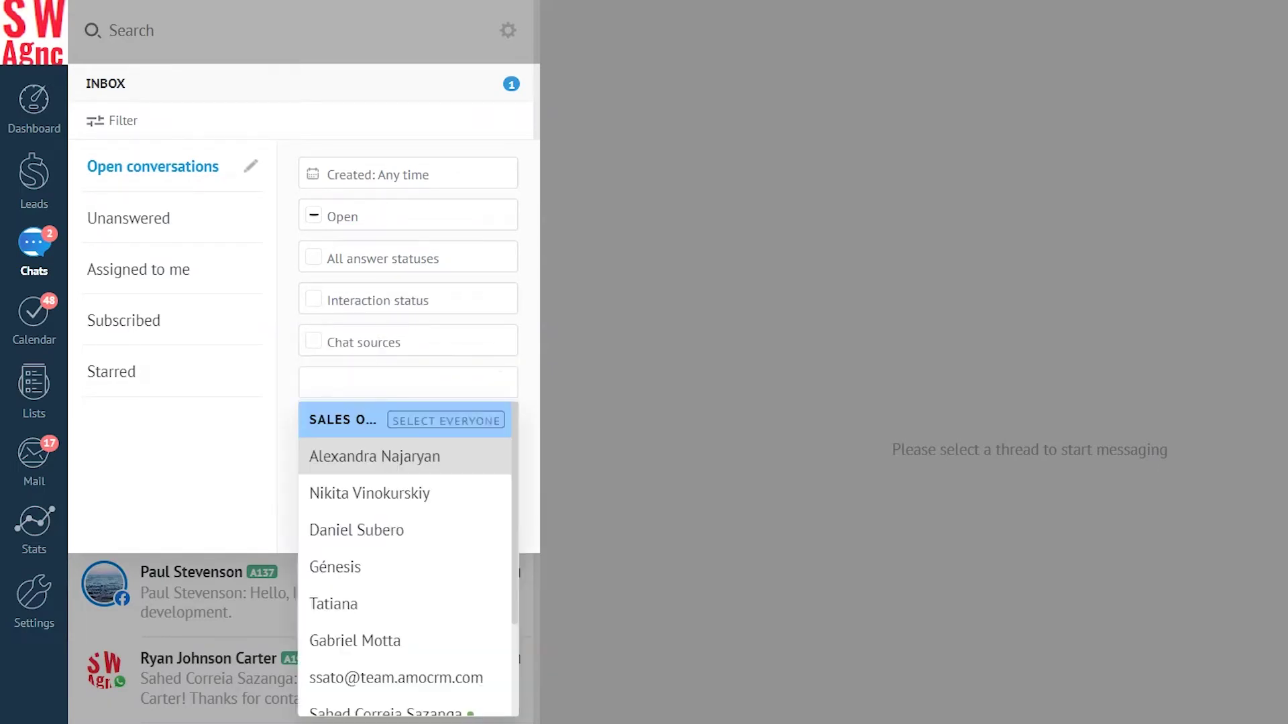
click(359, 429)
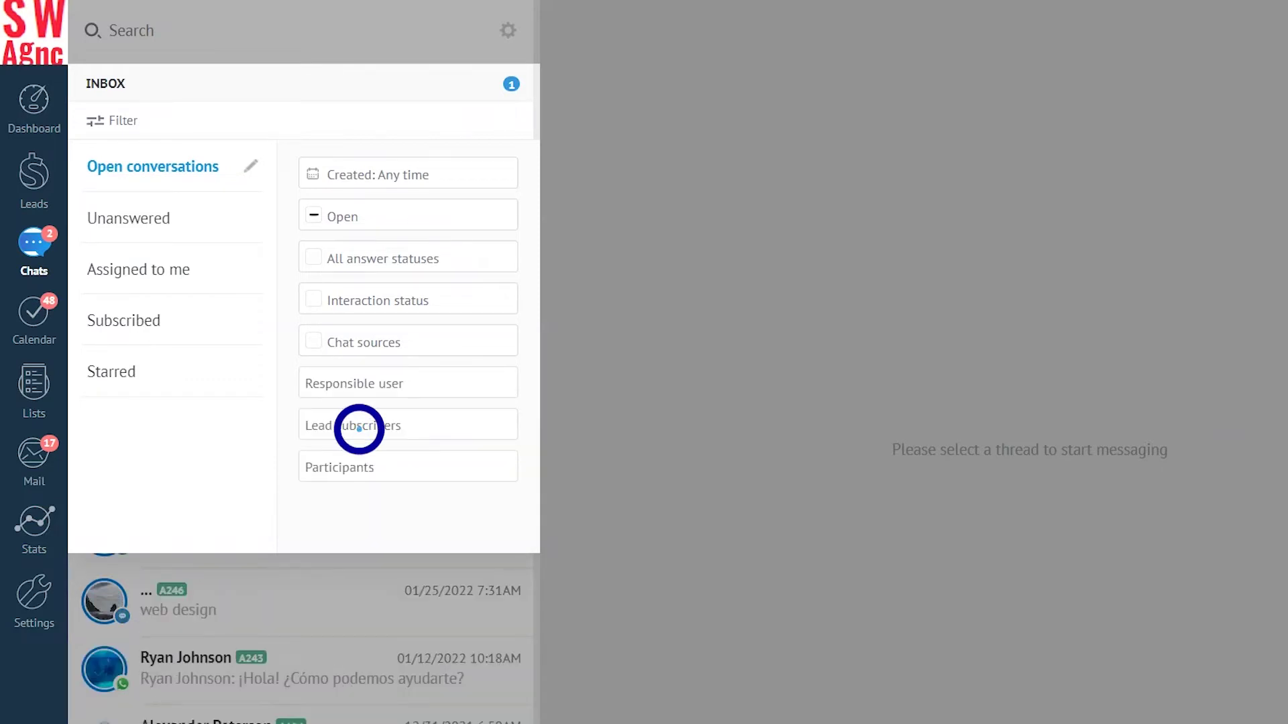
click(344, 467)
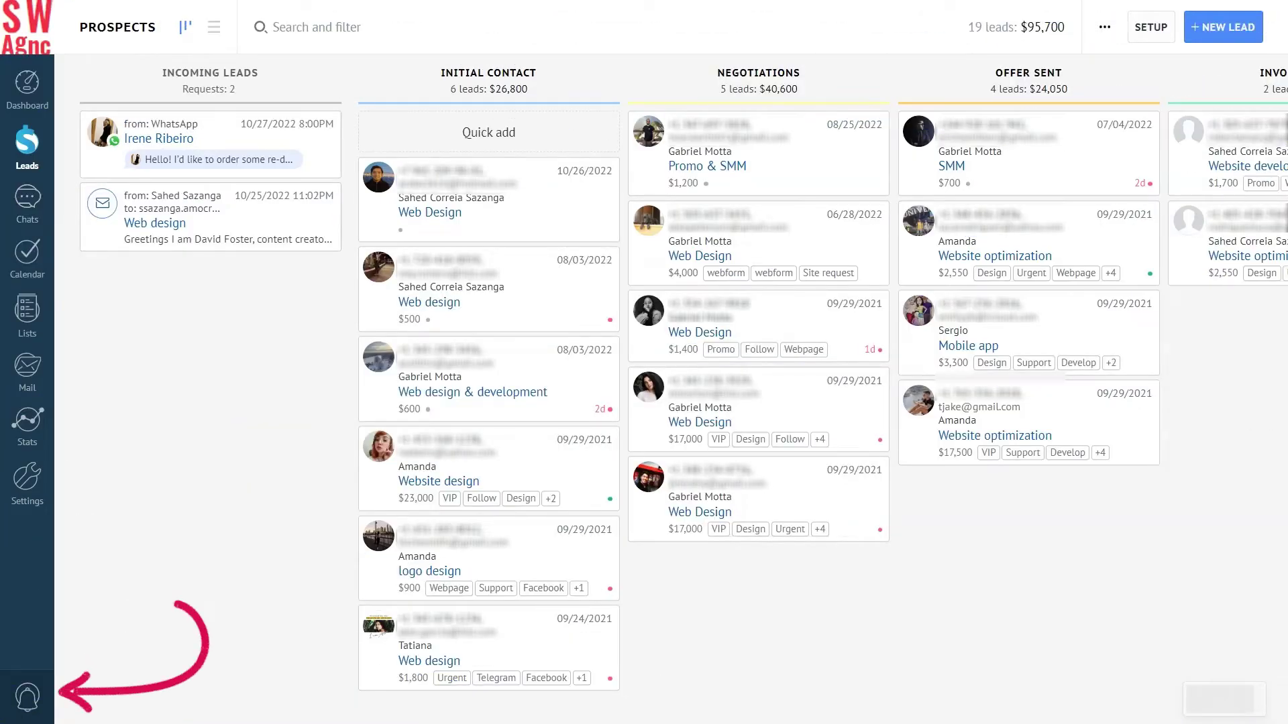
Review the notifications filter's Notification type, Any time and read/unread Status options
click(26, 697)
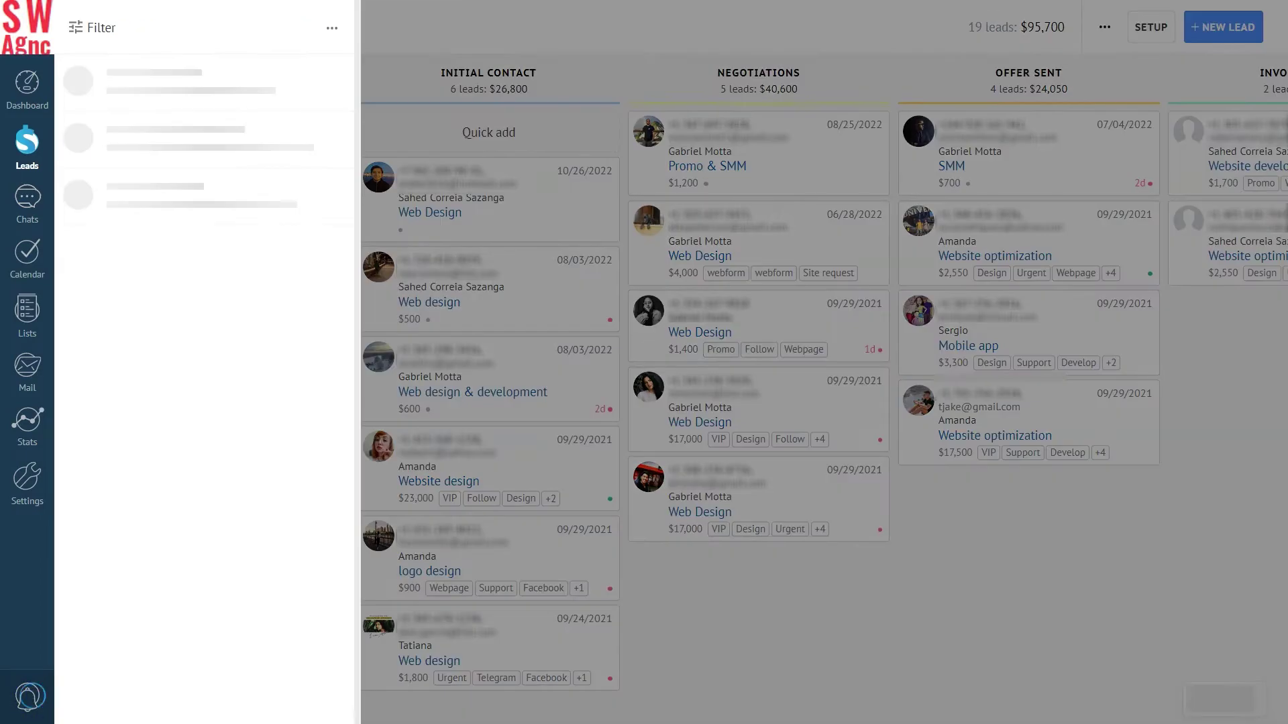
click(108, 28)
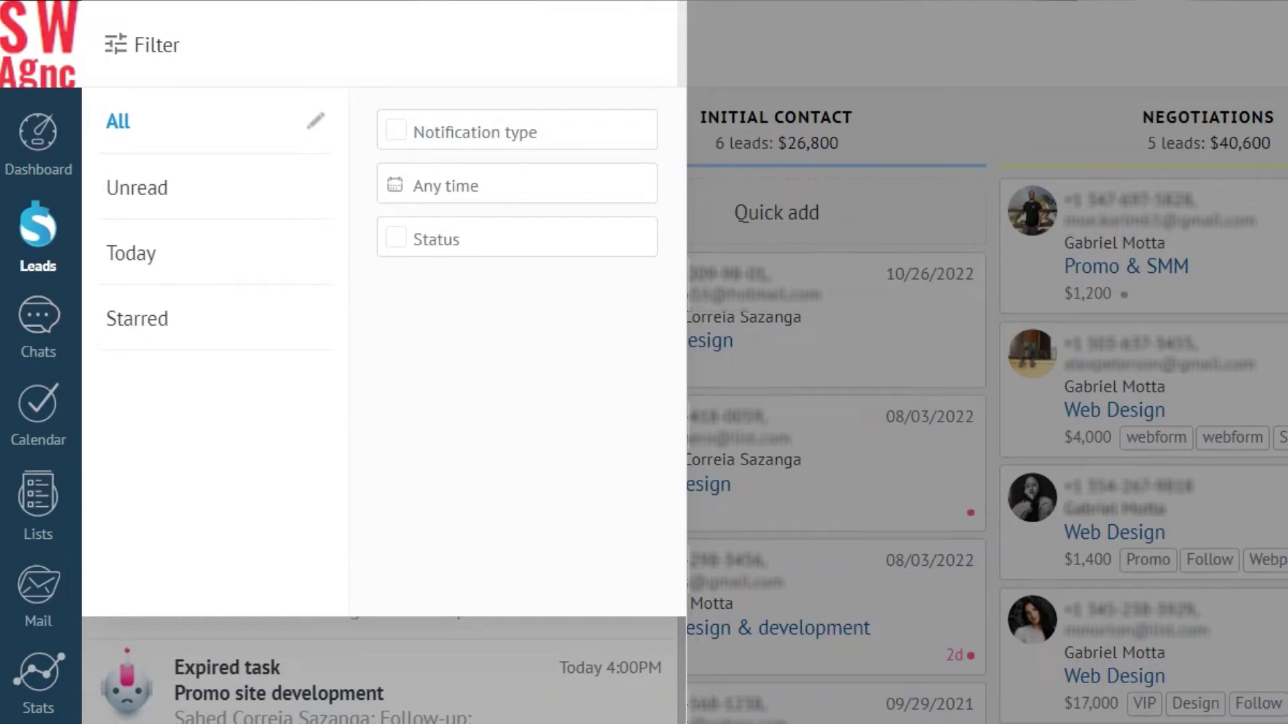
click(464, 132)
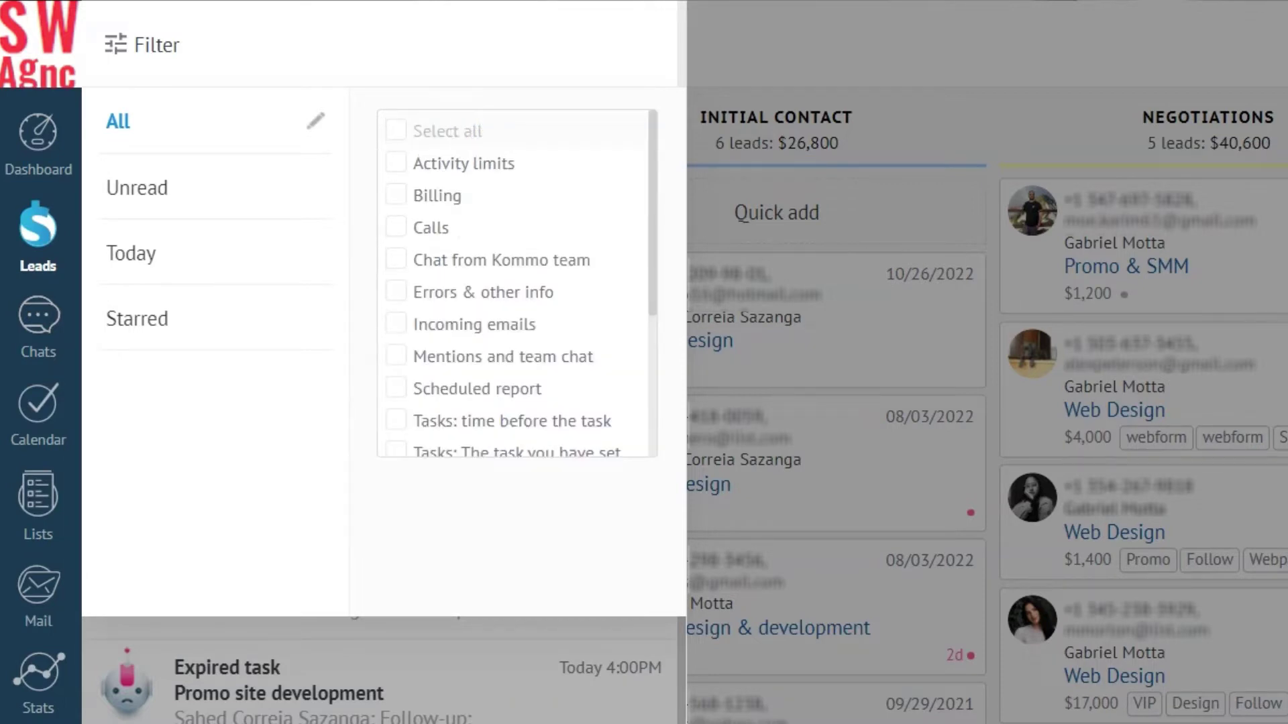
scroll(517, 282, down, 4)
click(454, 185)
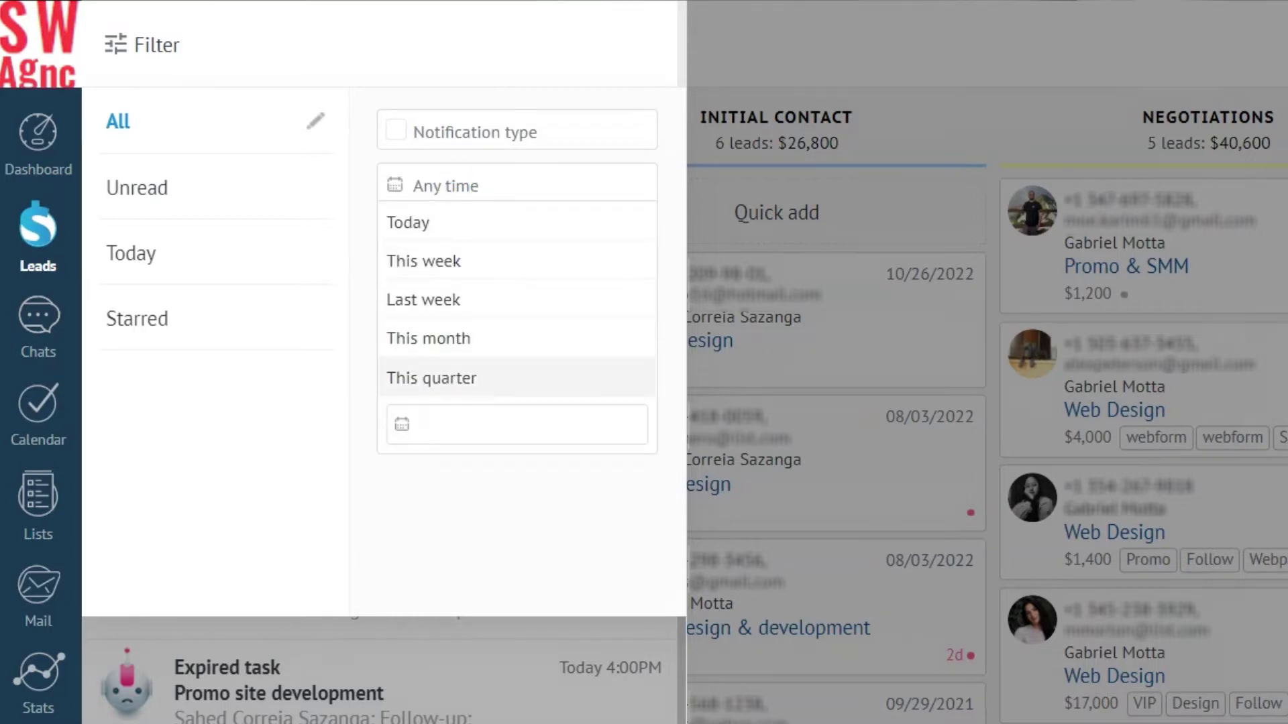
click(451, 233)
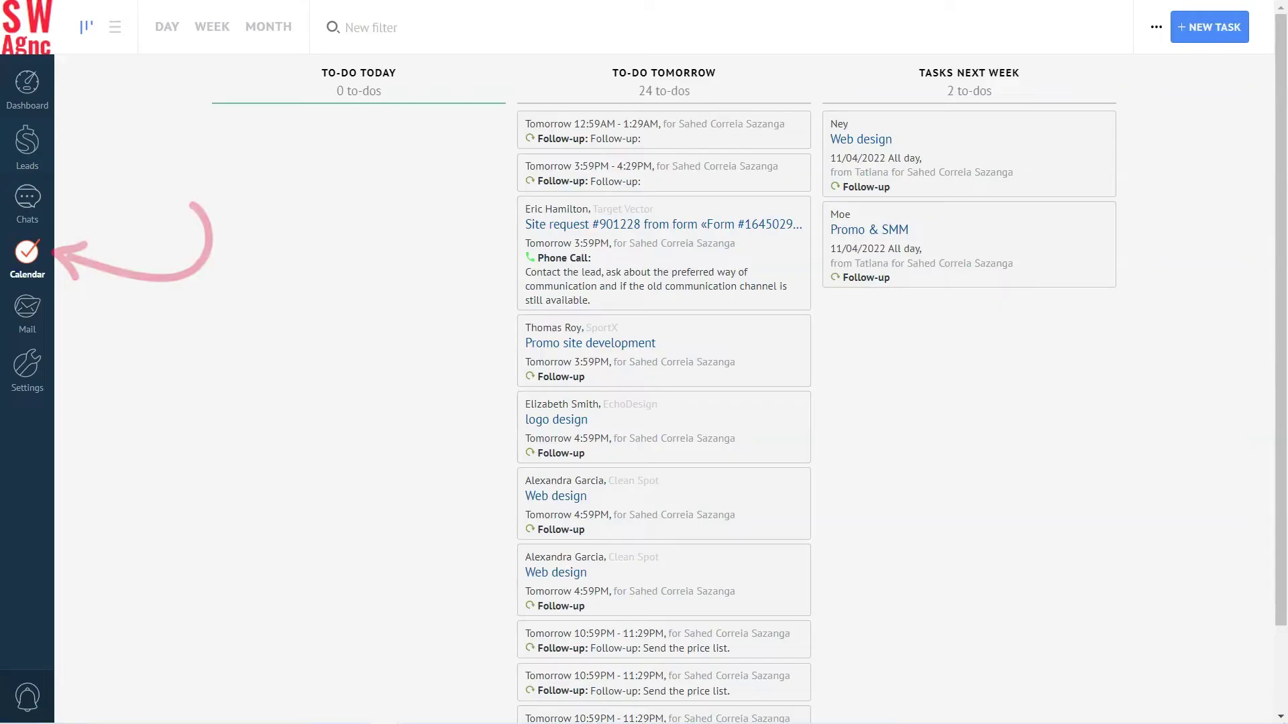
Open the task filter panel on the Calendar view
click(375, 29)
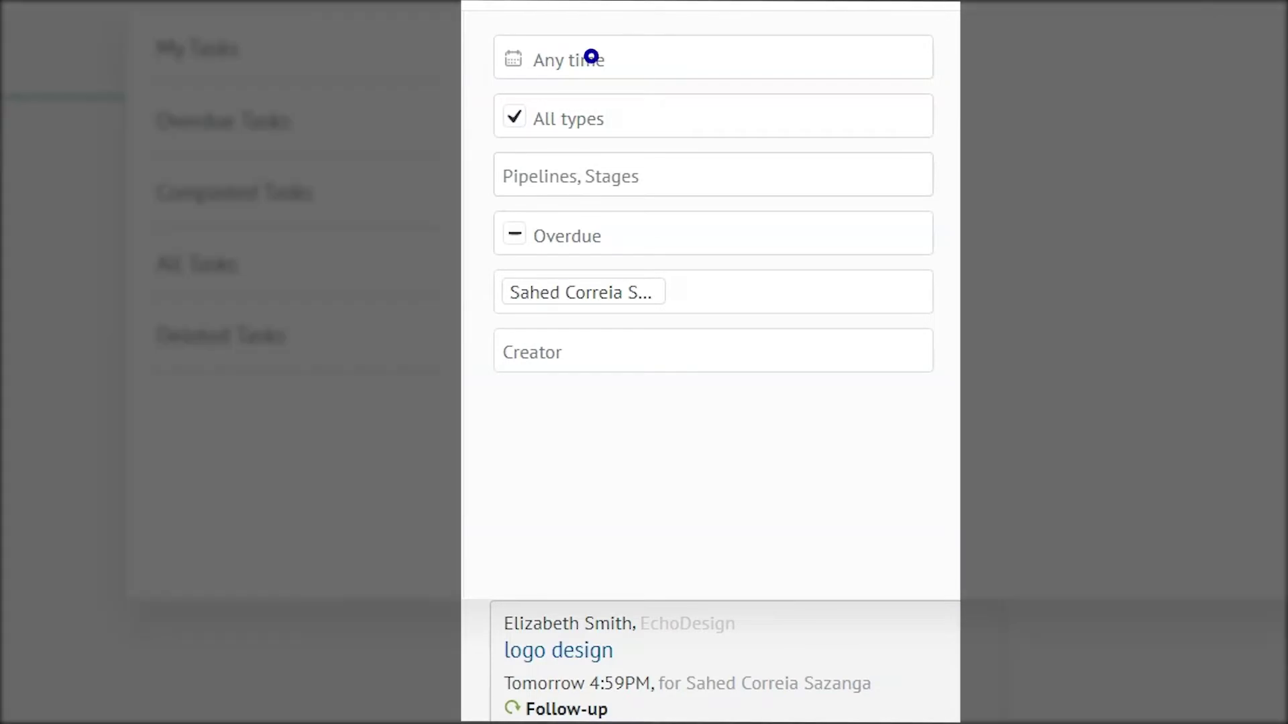
Review the task filter's date range, type, stage, status, responsible user and creator options
click(589, 55)
click(583, 117)
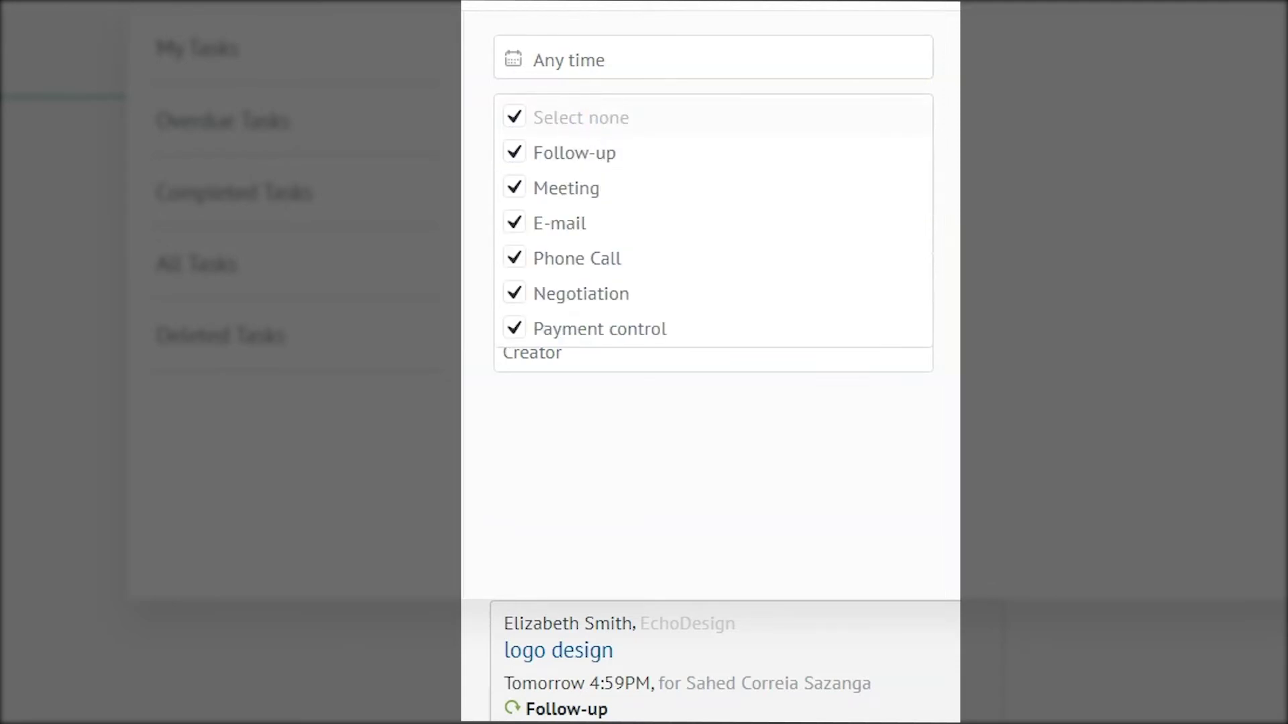
click(570, 179)
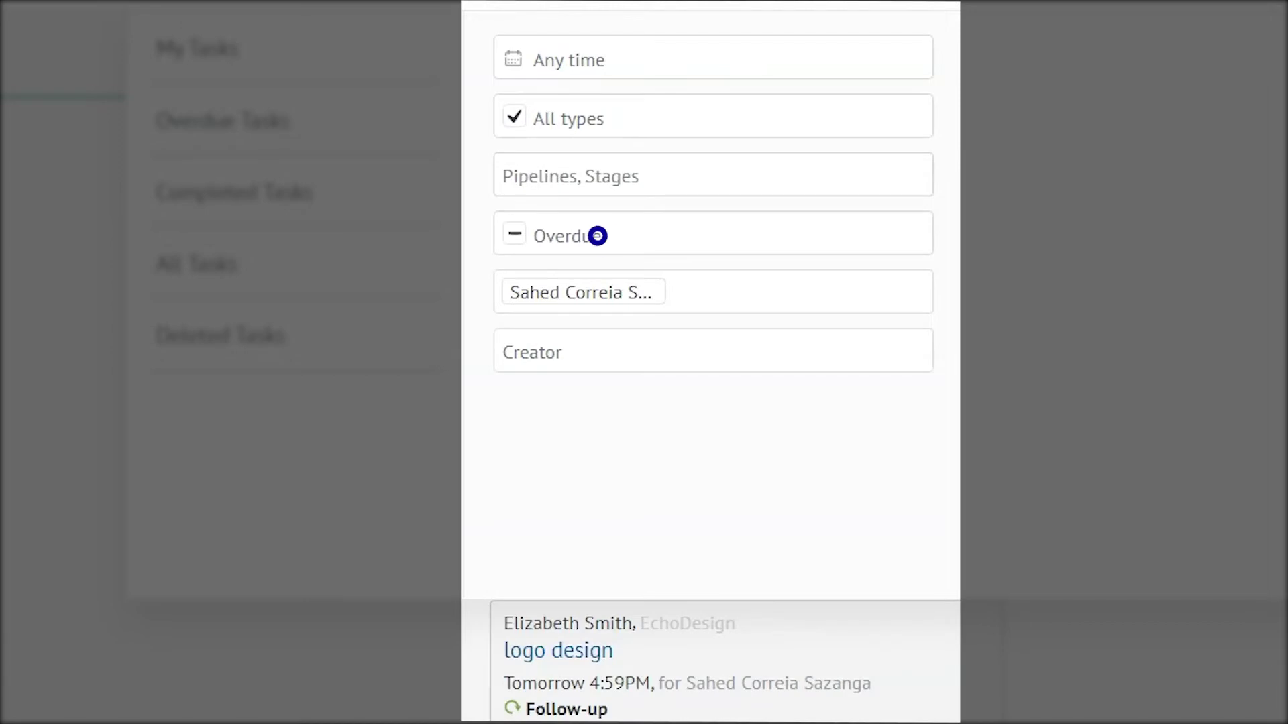
click(598, 236)
click(681, 290)
click(559, 354)
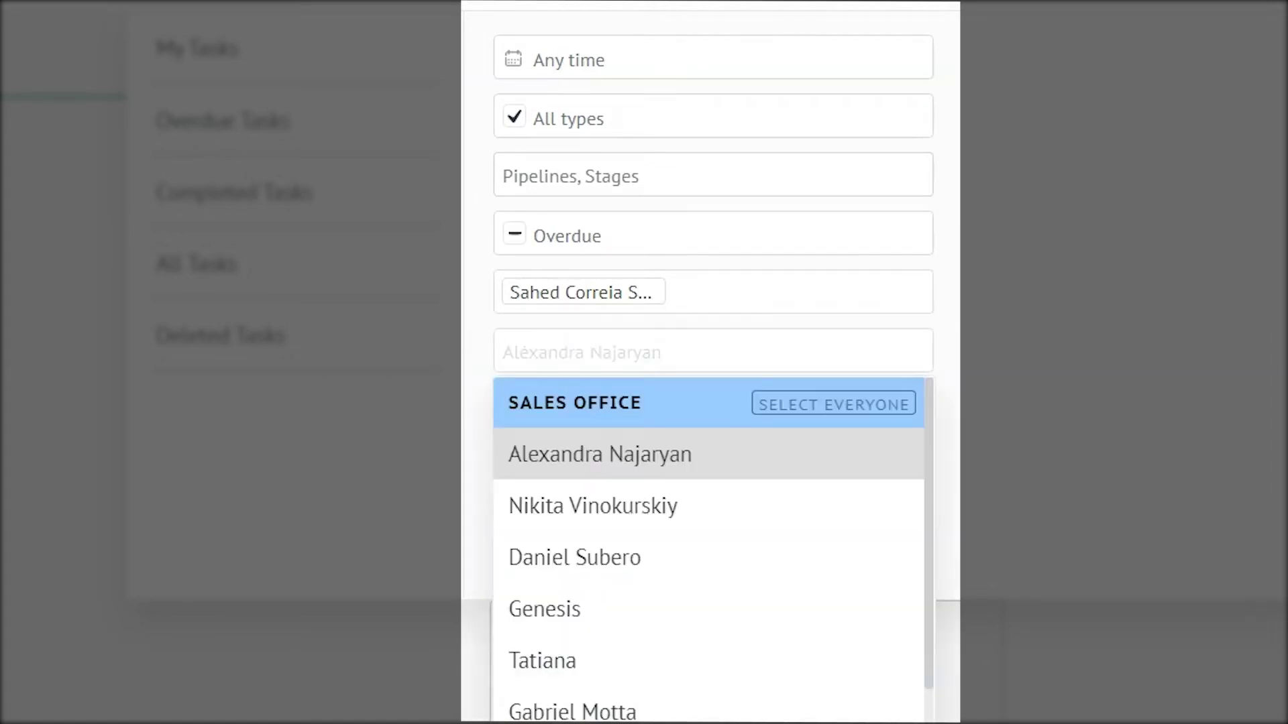
Filter tasks to Overdue status for one sales office user
click(514, 233)
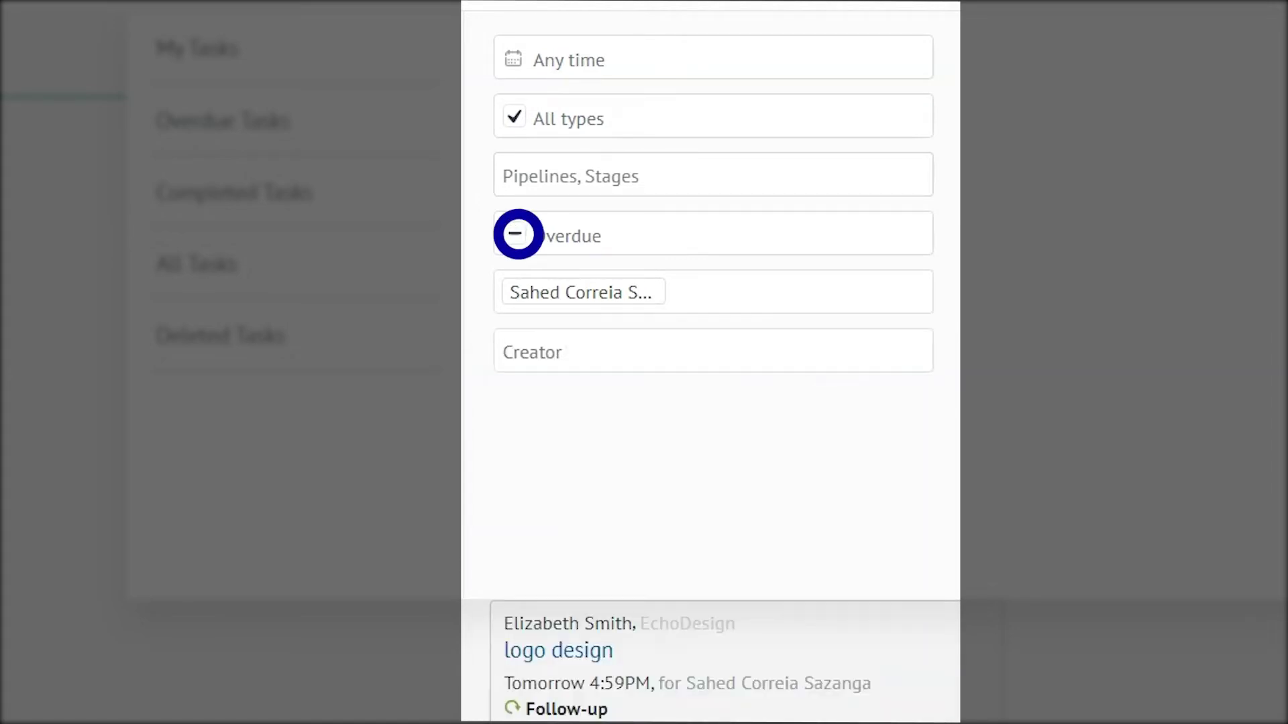
click(515, 270)
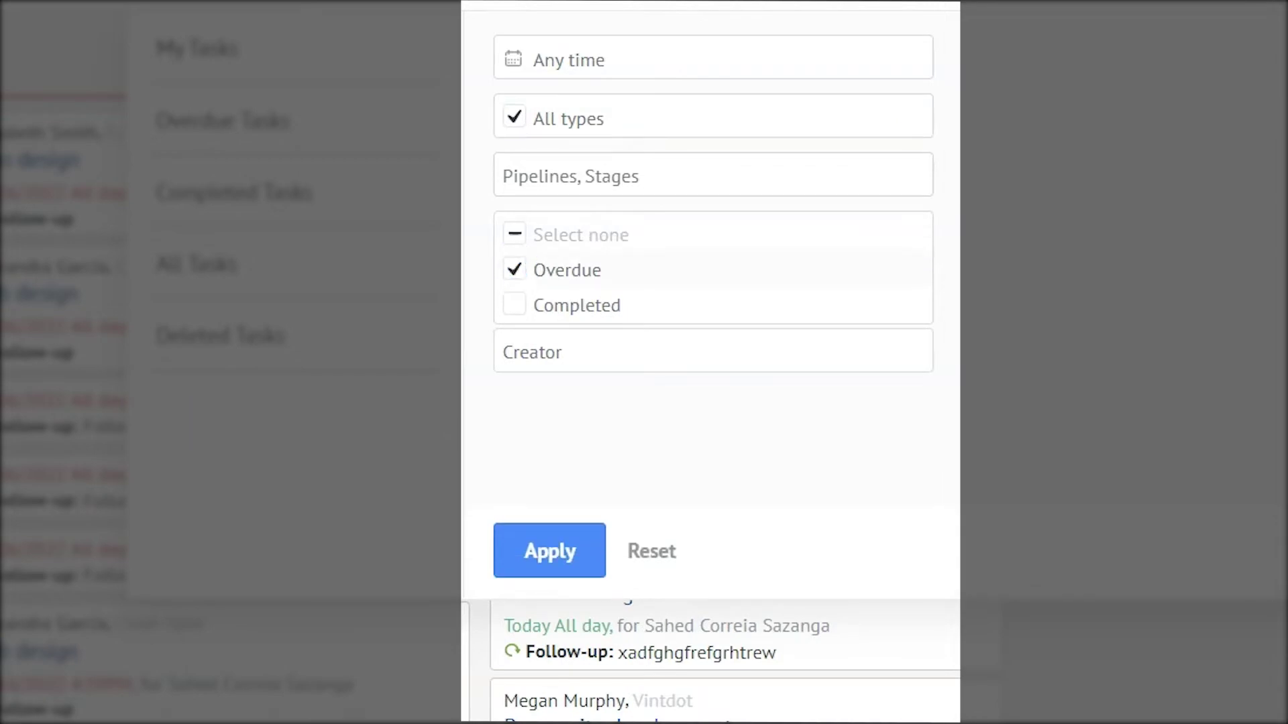
click(567, 292)
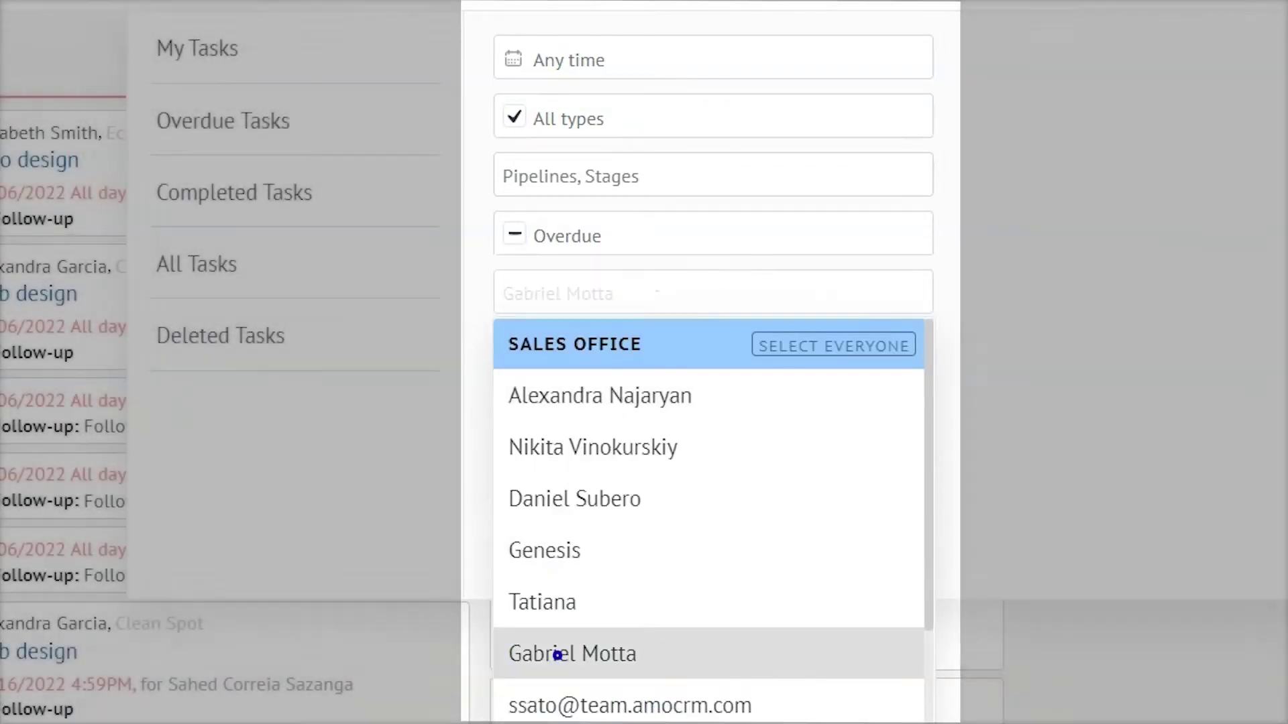
click(558, 653)
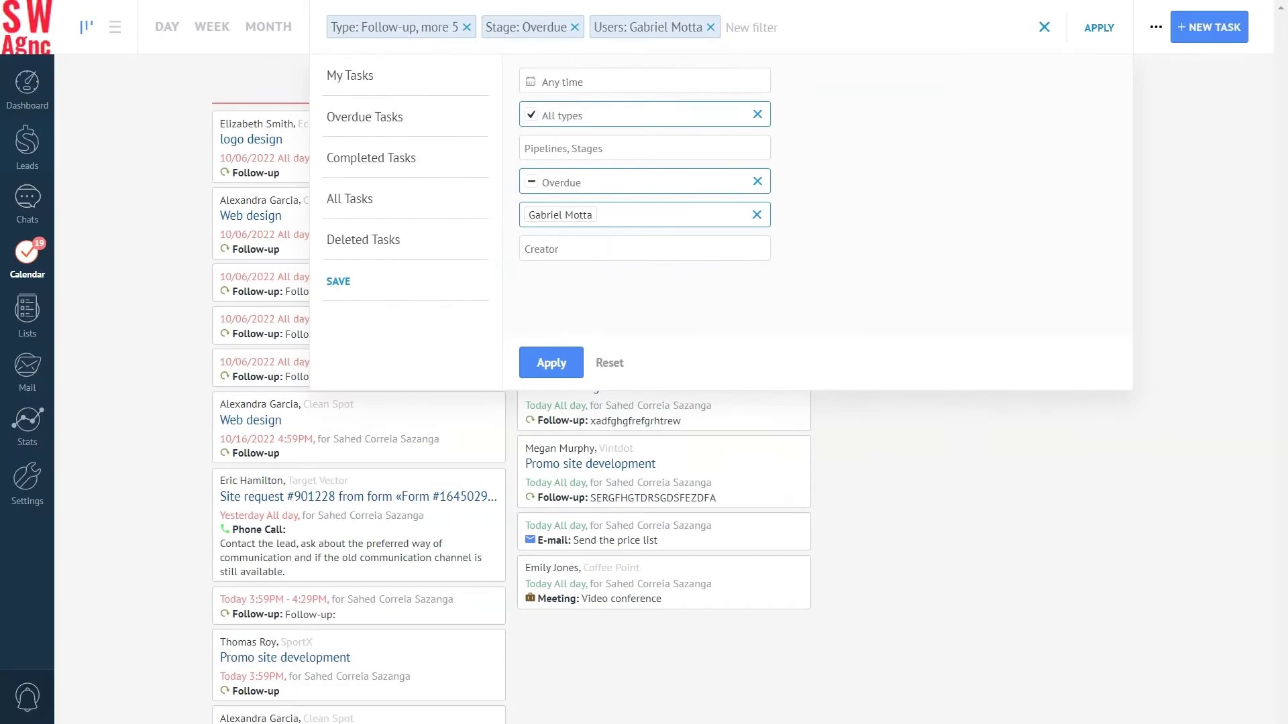
click(551, 362)
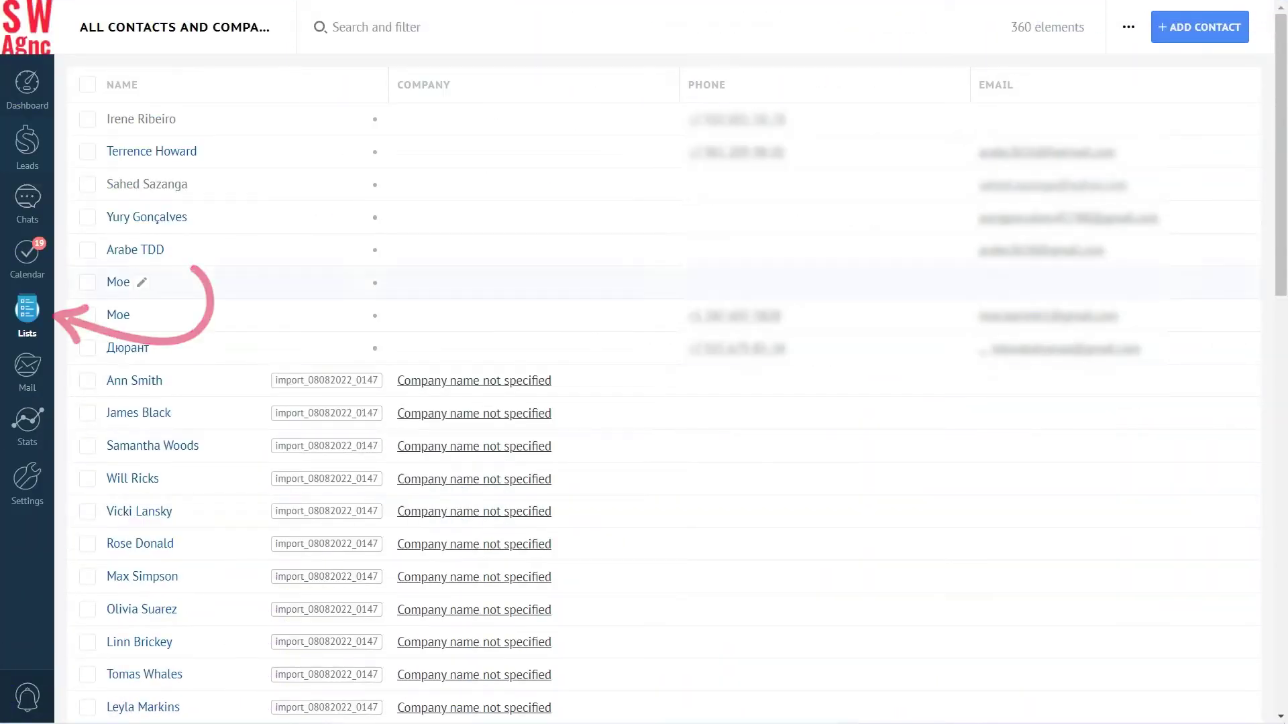
Open the contact list filter options
click(362, 27)
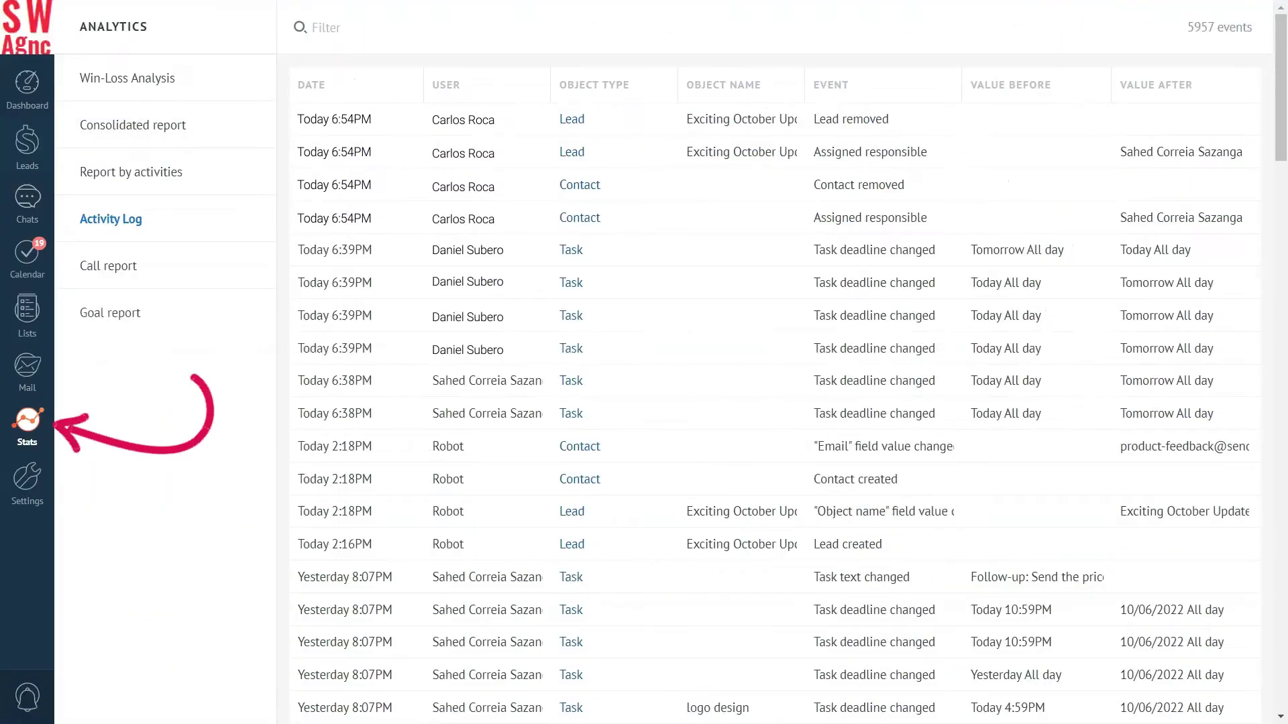
Open the Activity Log filter panel with its saved presets
click(365, 27)
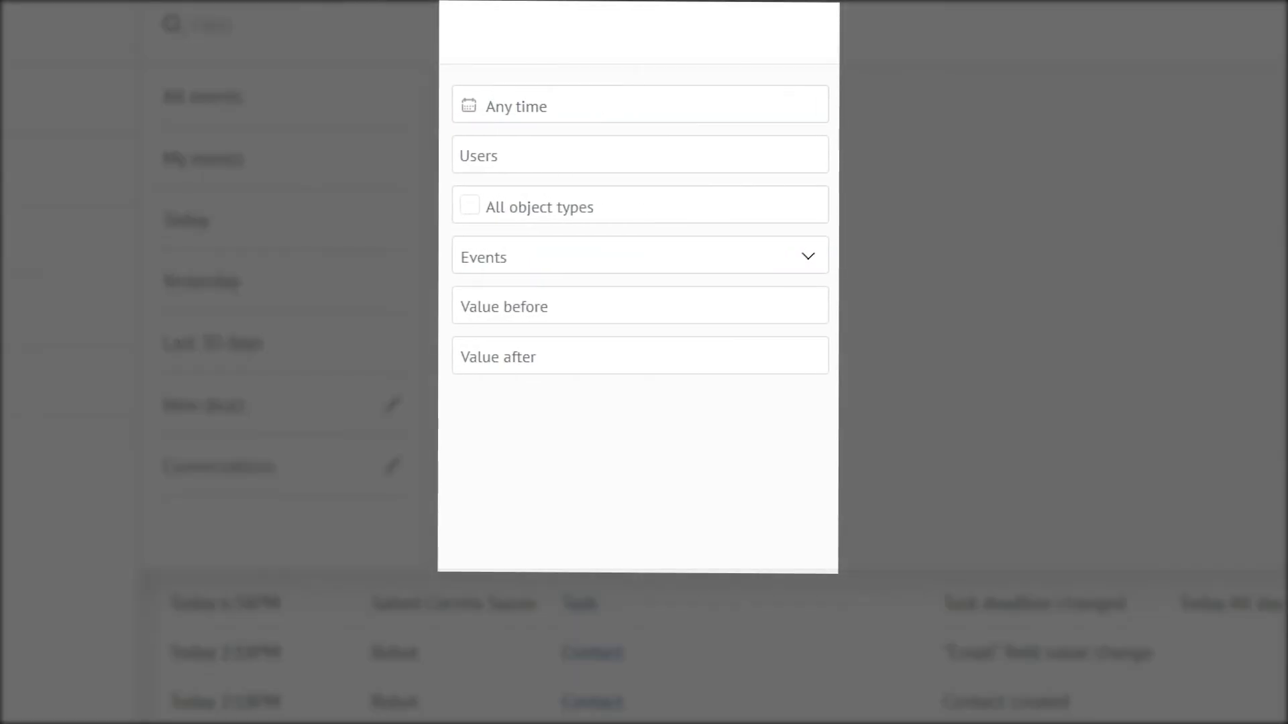
click(503, 106)
click(513, 156)
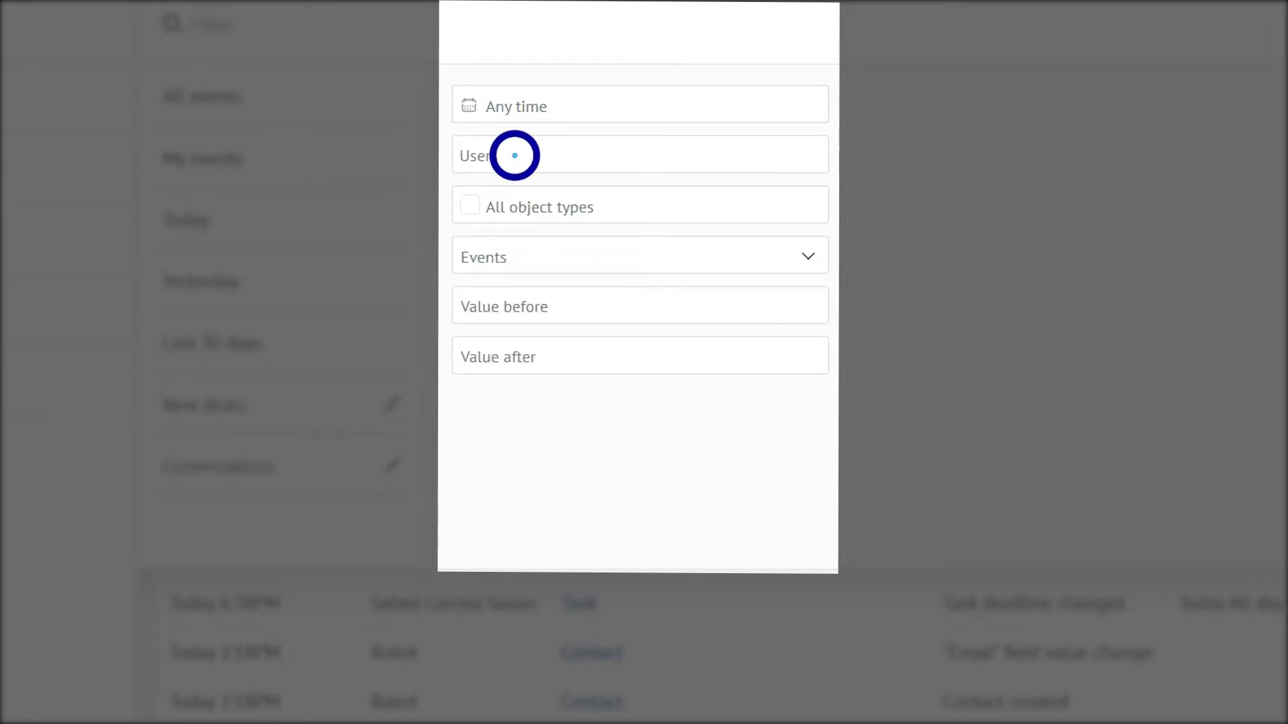
click(521, 205)
click(808, 256)
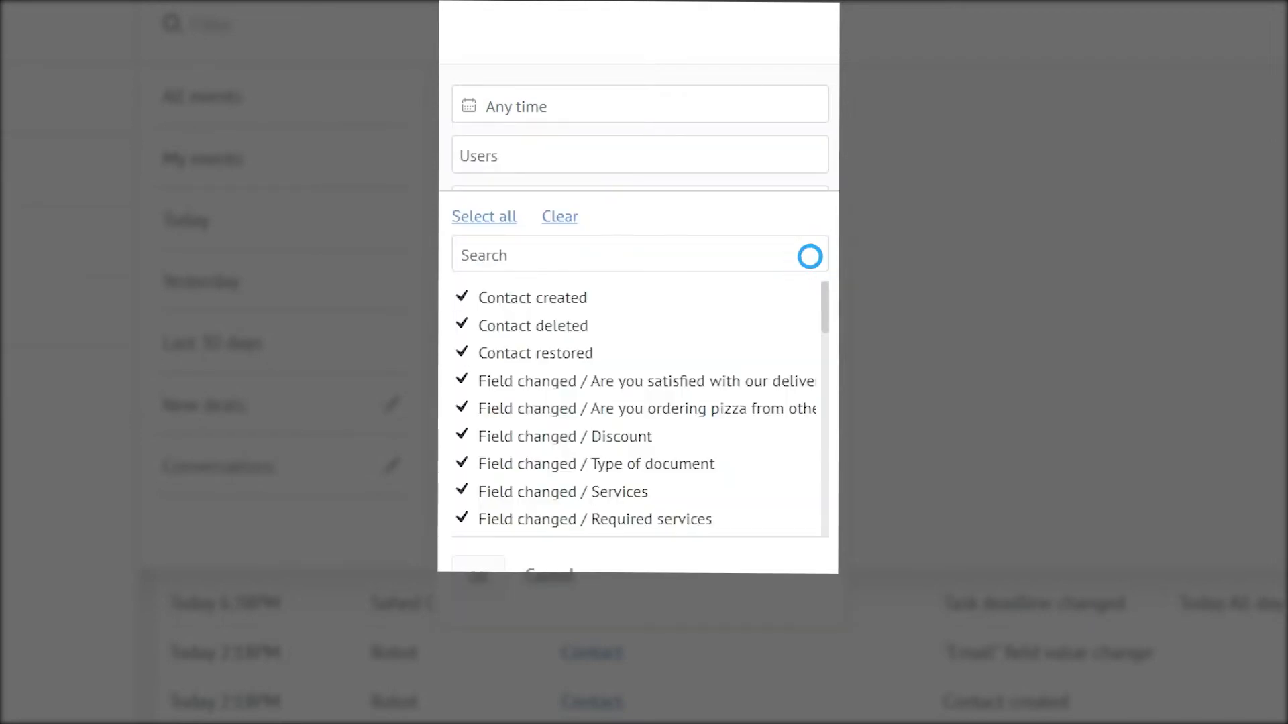
key(Escape)
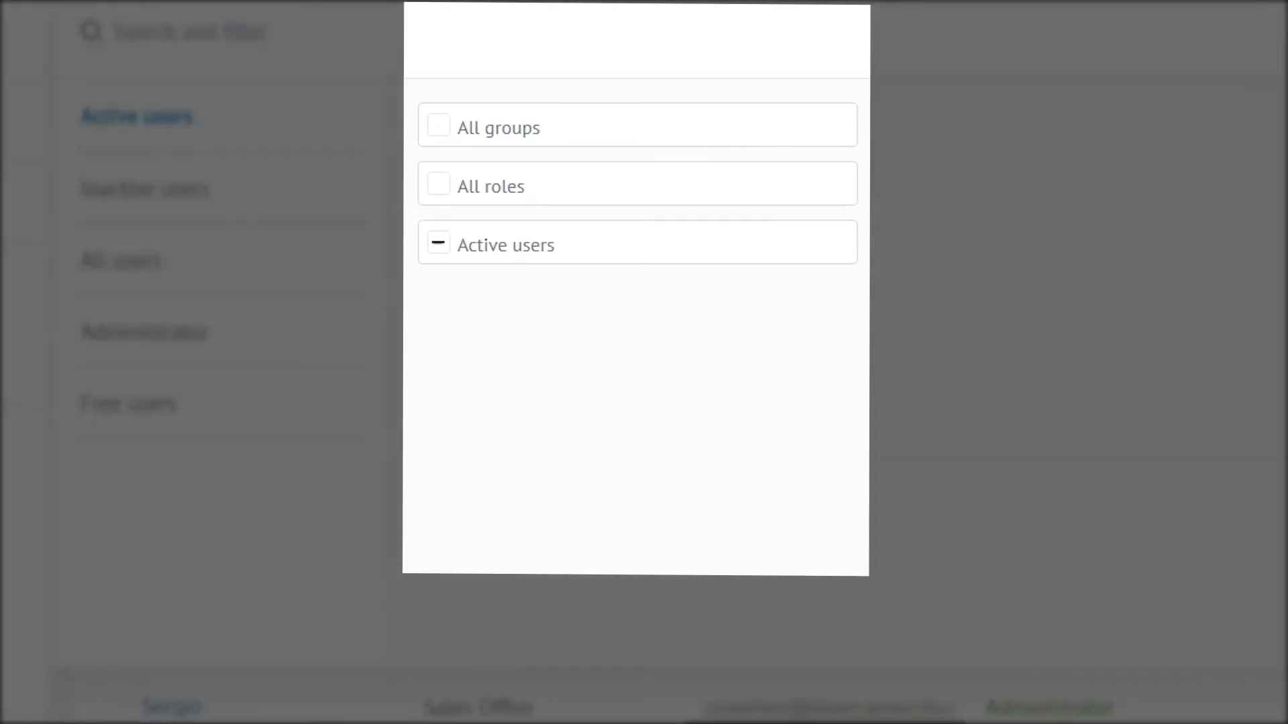
Review the Users filter's All groups, All roles and Active users options
click(491, 126)
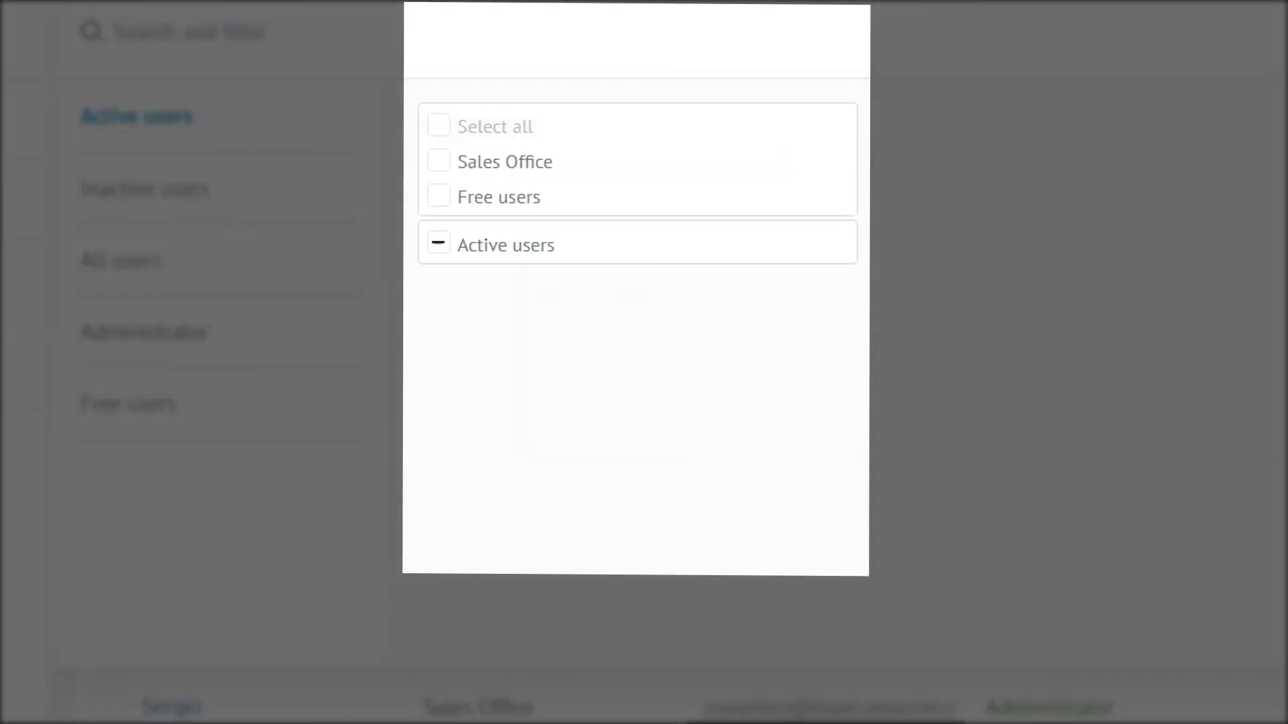
key(Escape)
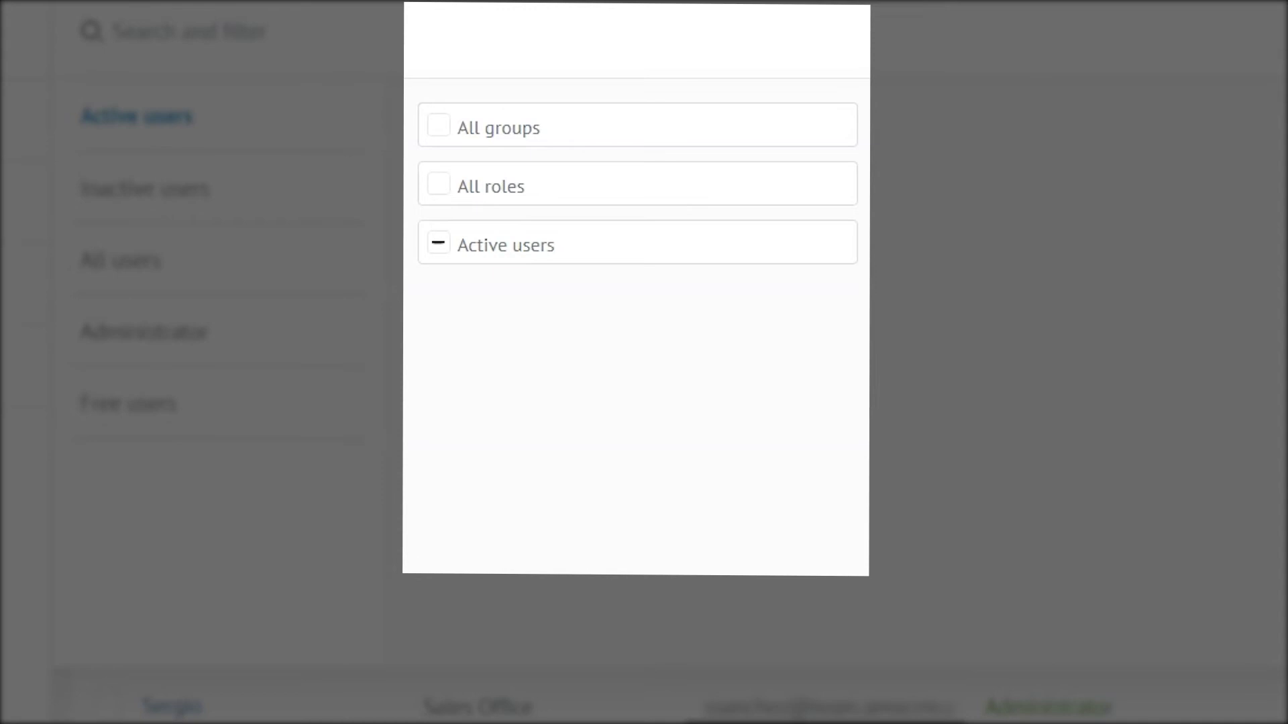
click(491, 185)
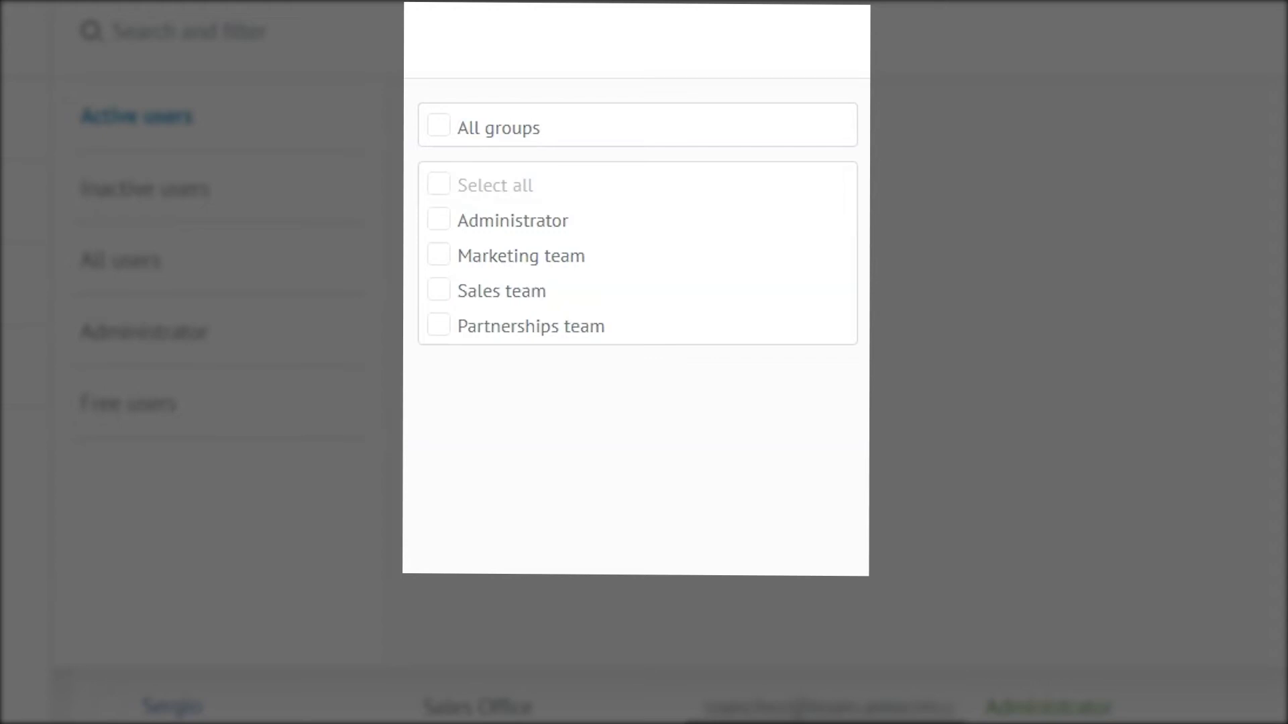
click(491, 247)
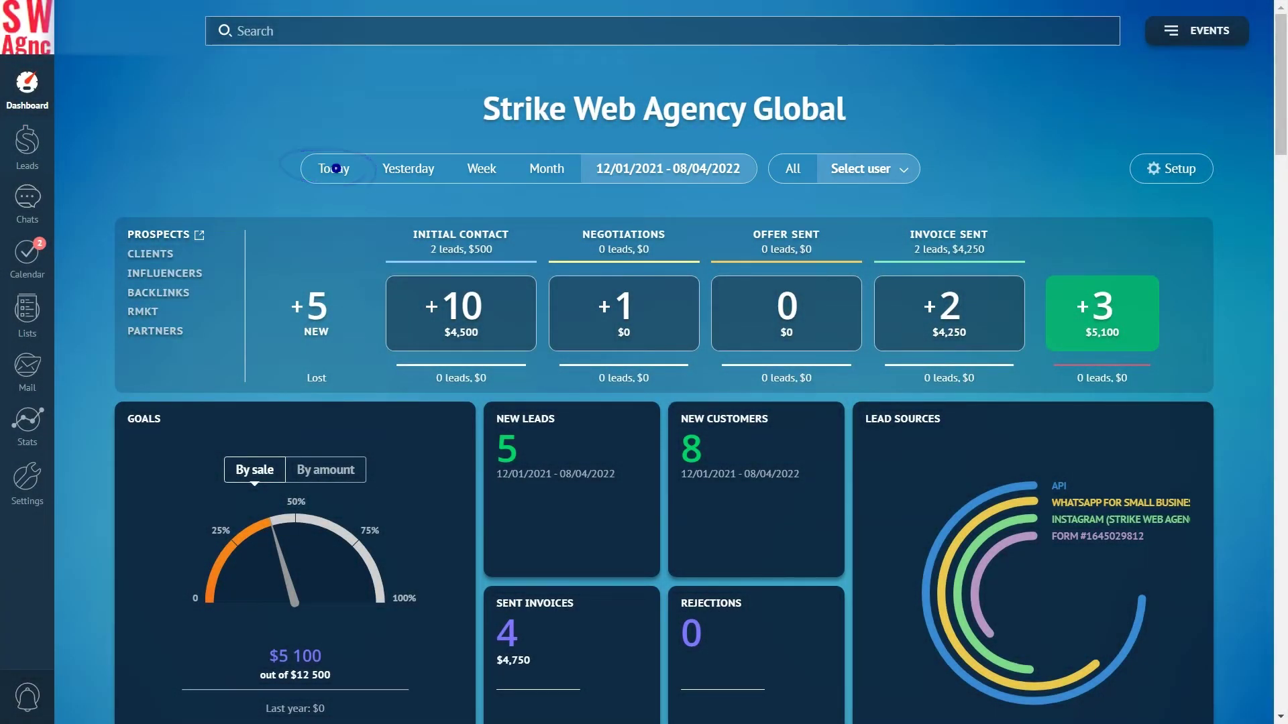
Compare dashboard figures for Today, Yesterday, Week and Month
click(333, 168)
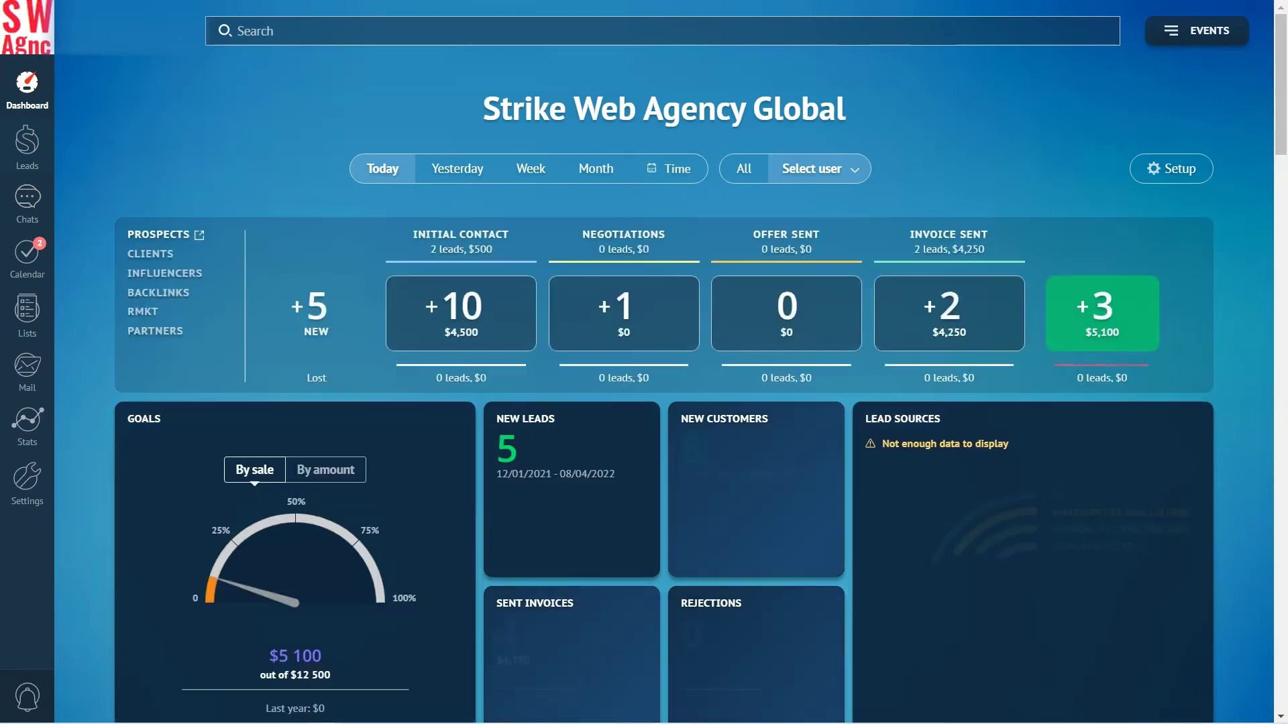
click(456, 169)
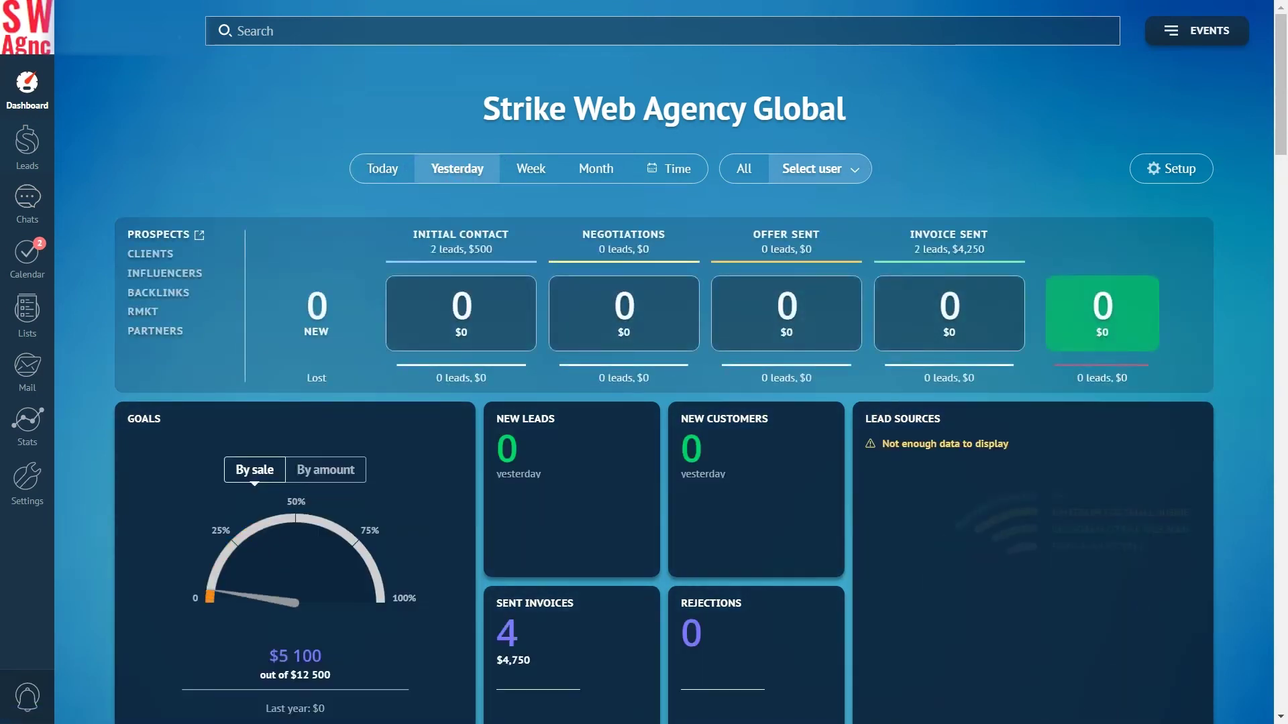
click(531, 168)
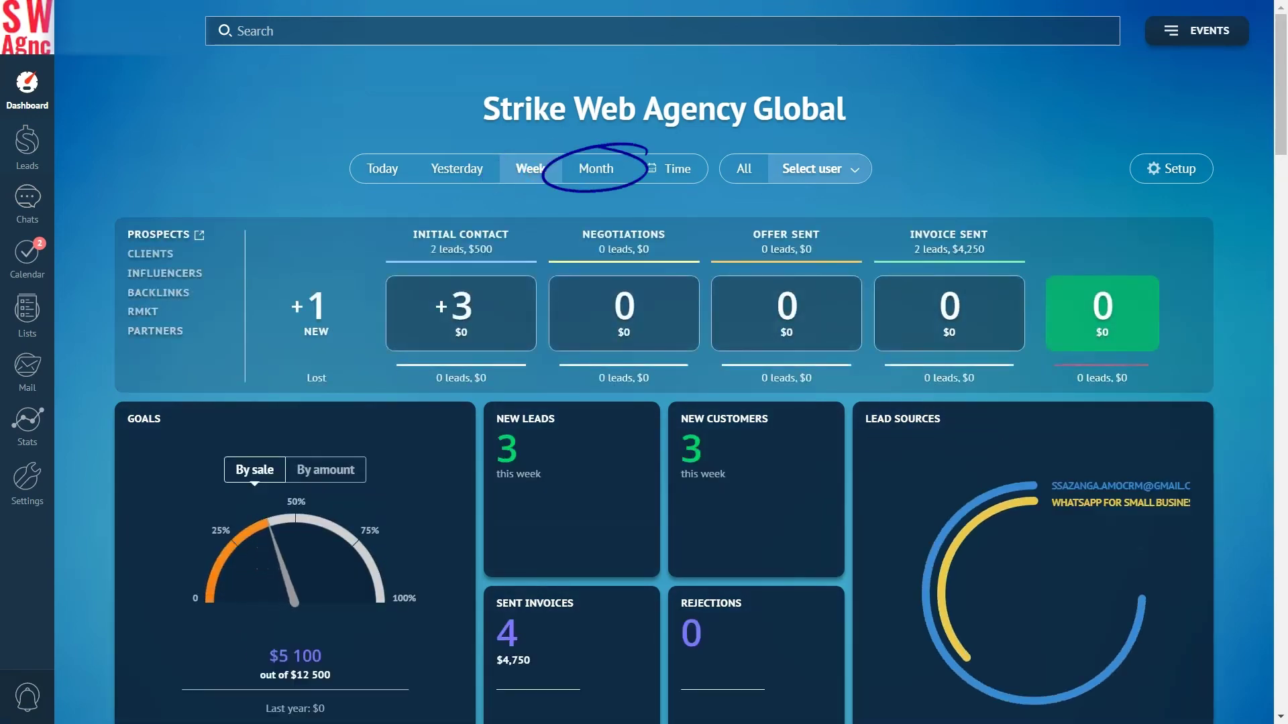
click(596, 168)
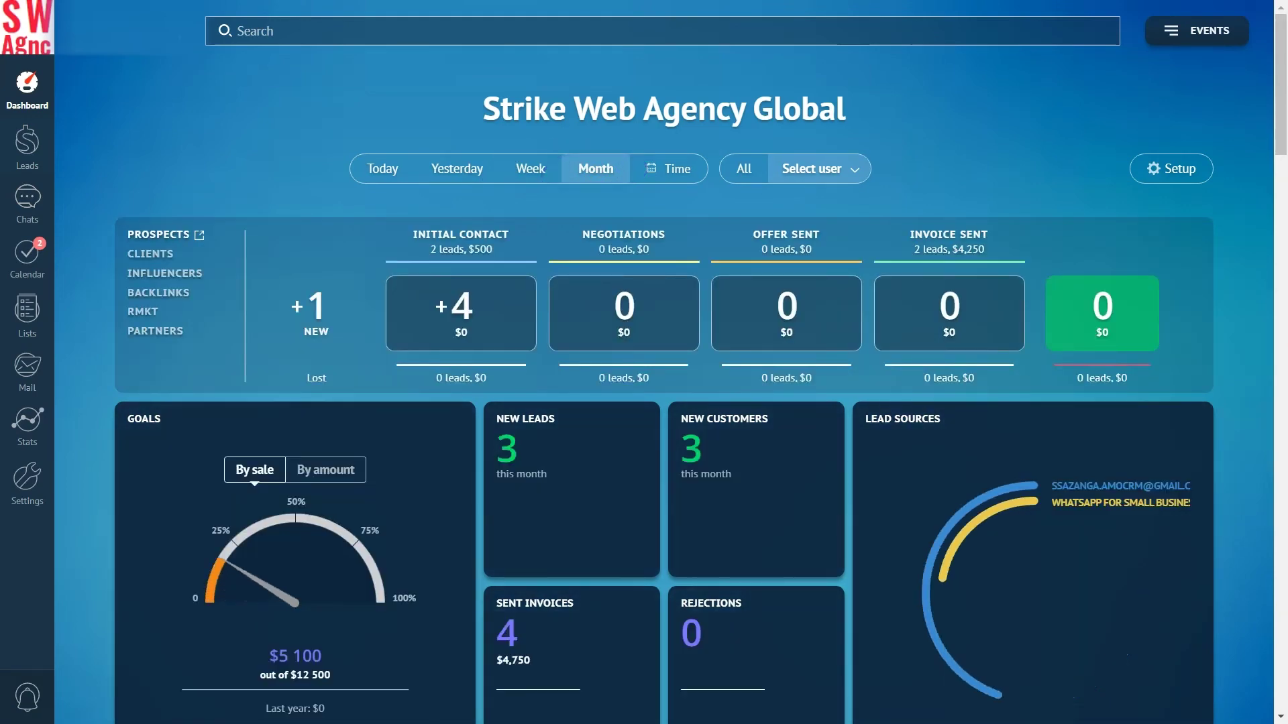
Show dashboard figures for October 16–31, check the user list, and open the events log
click(683, 169)
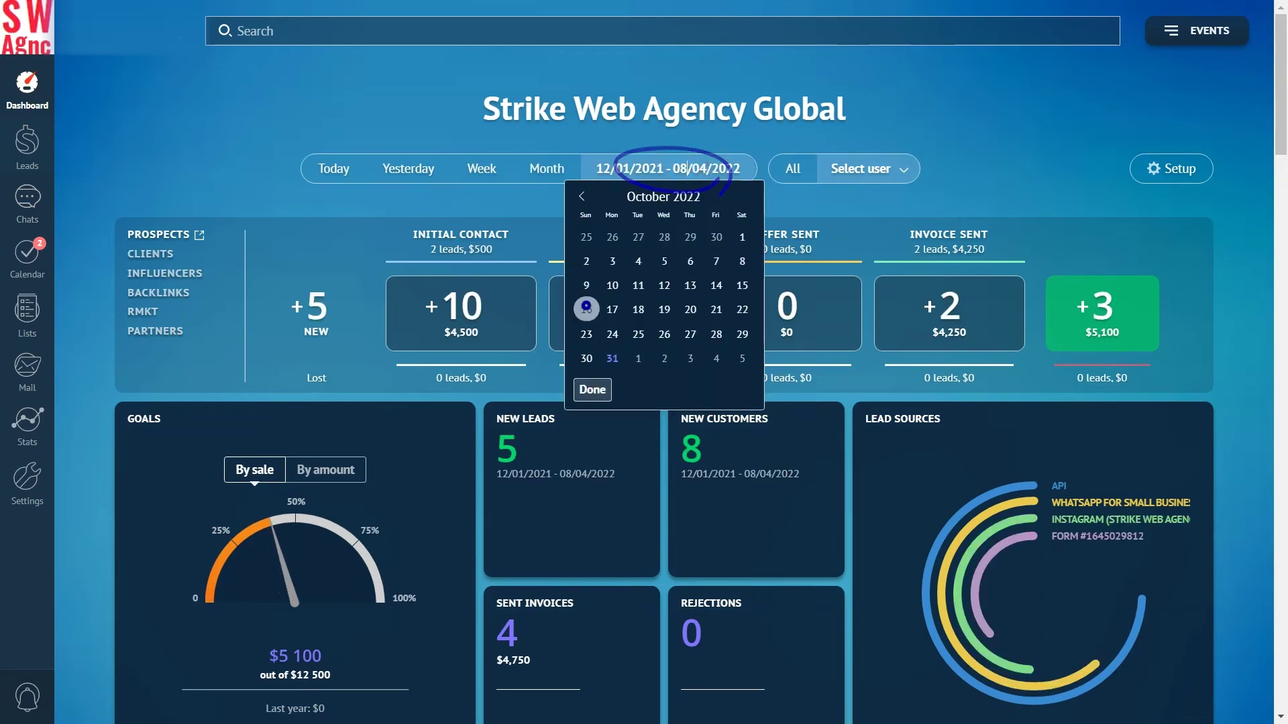
click(586, 310)
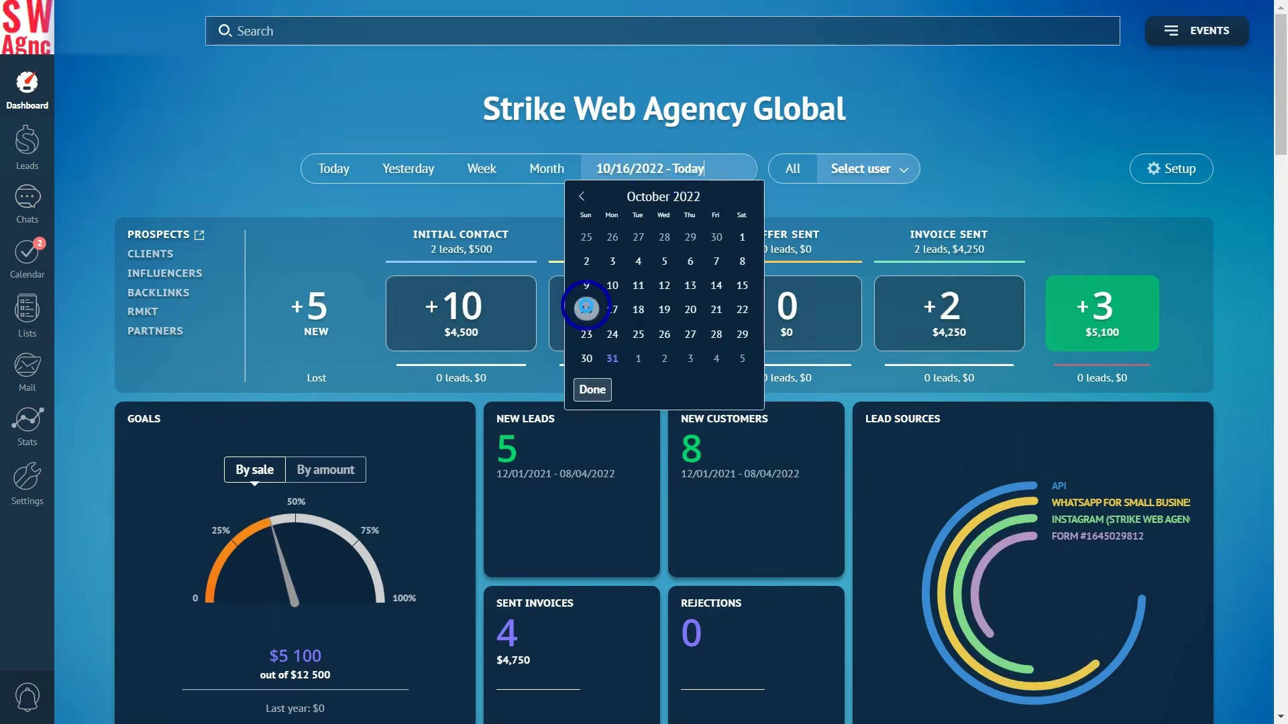
click(612, 359)
click(592, 390)
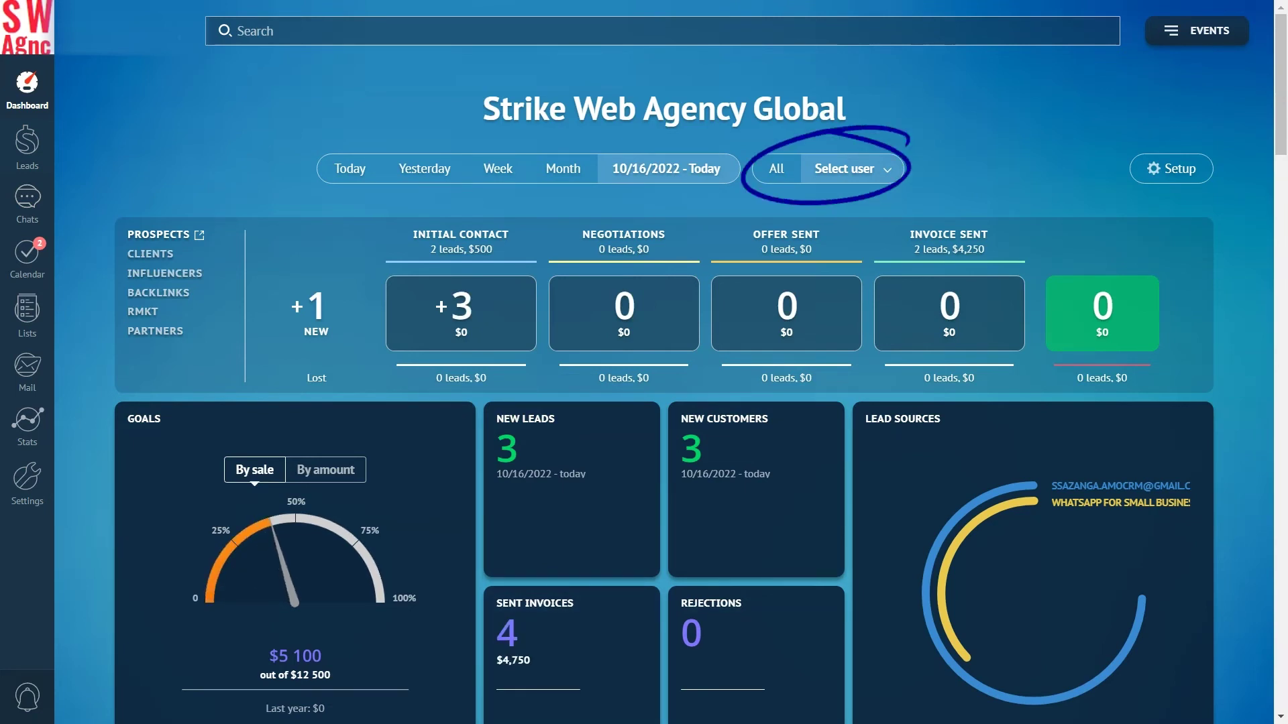
click(887, 169)
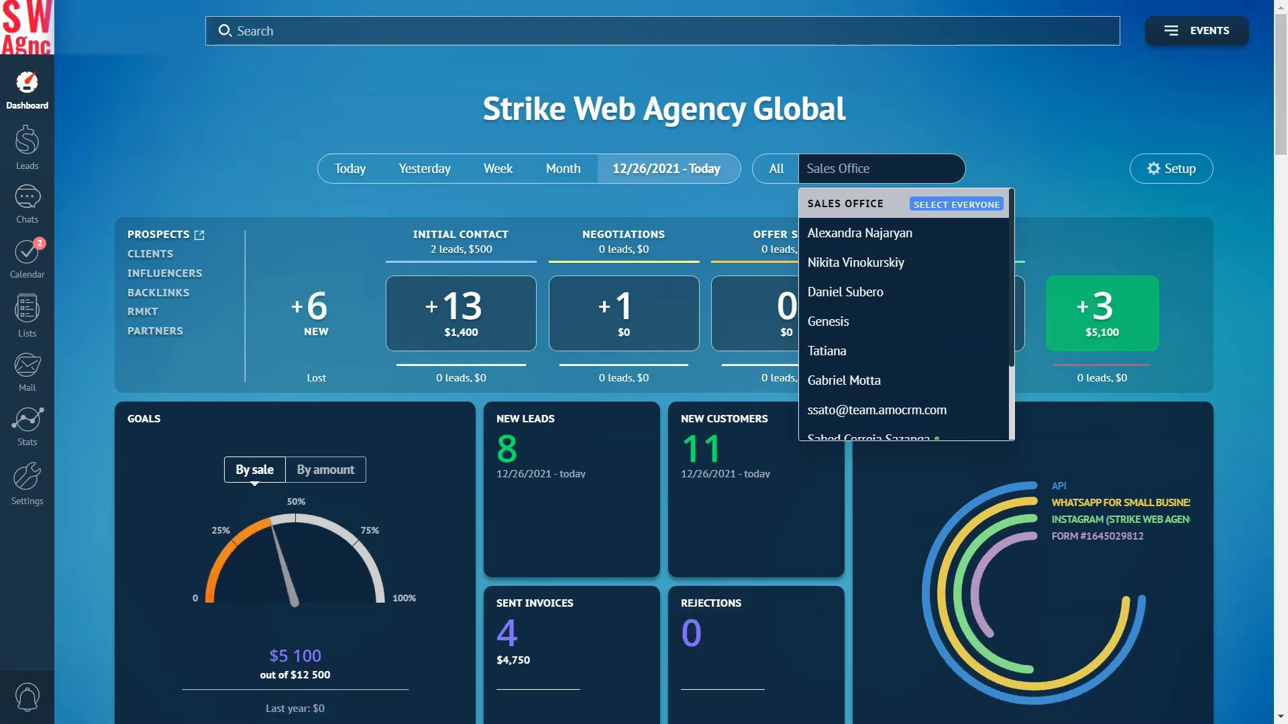
click(1197, 30)
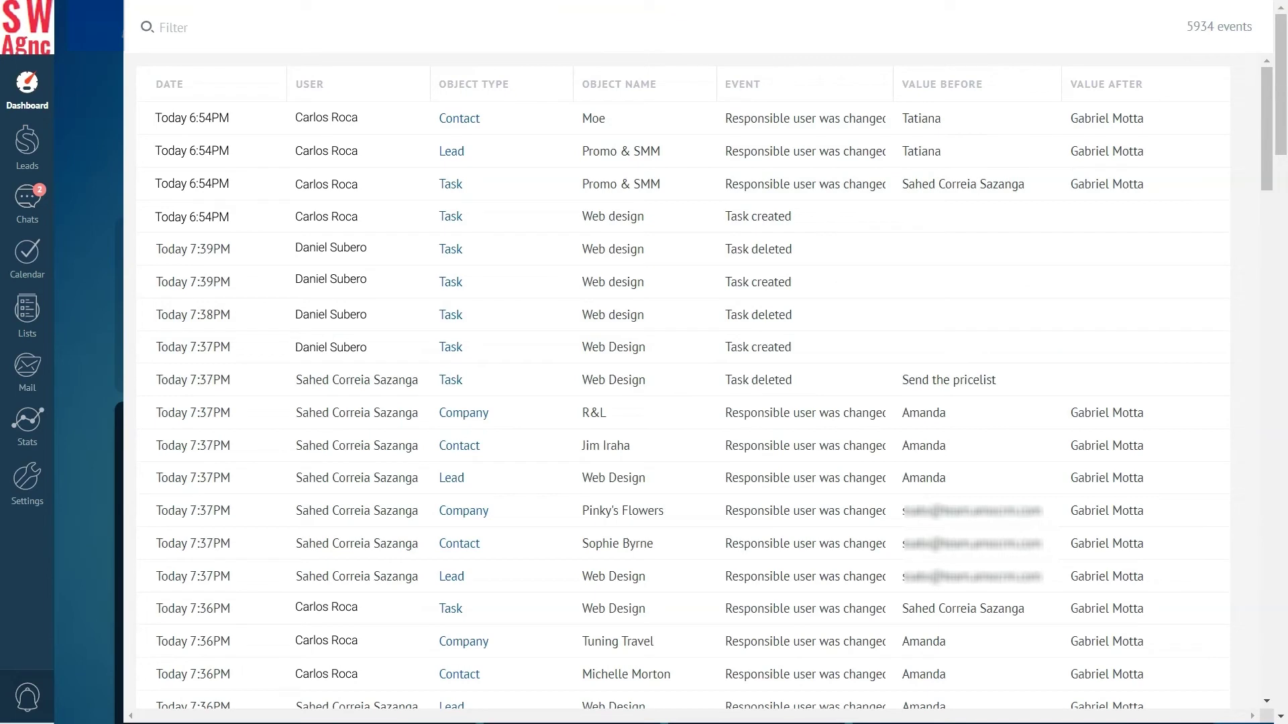
Filter the events log to the Conversations object type only
click(196, 28)
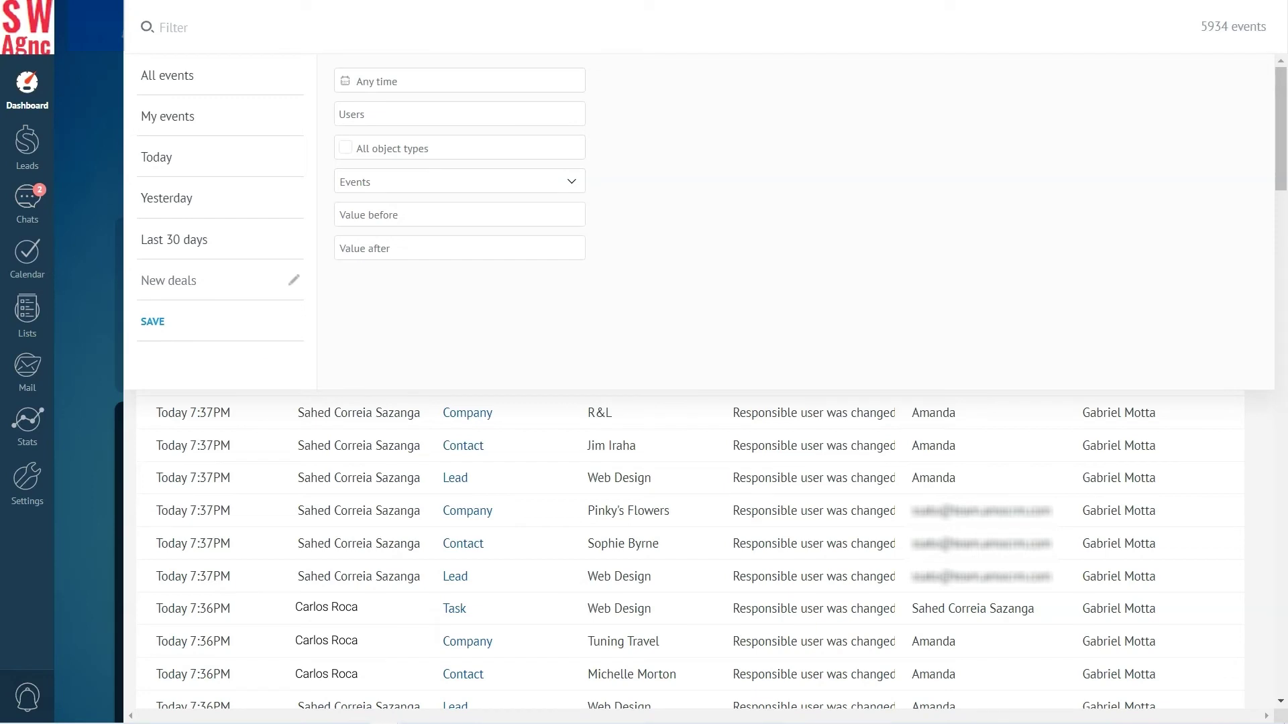
click(421, 149)
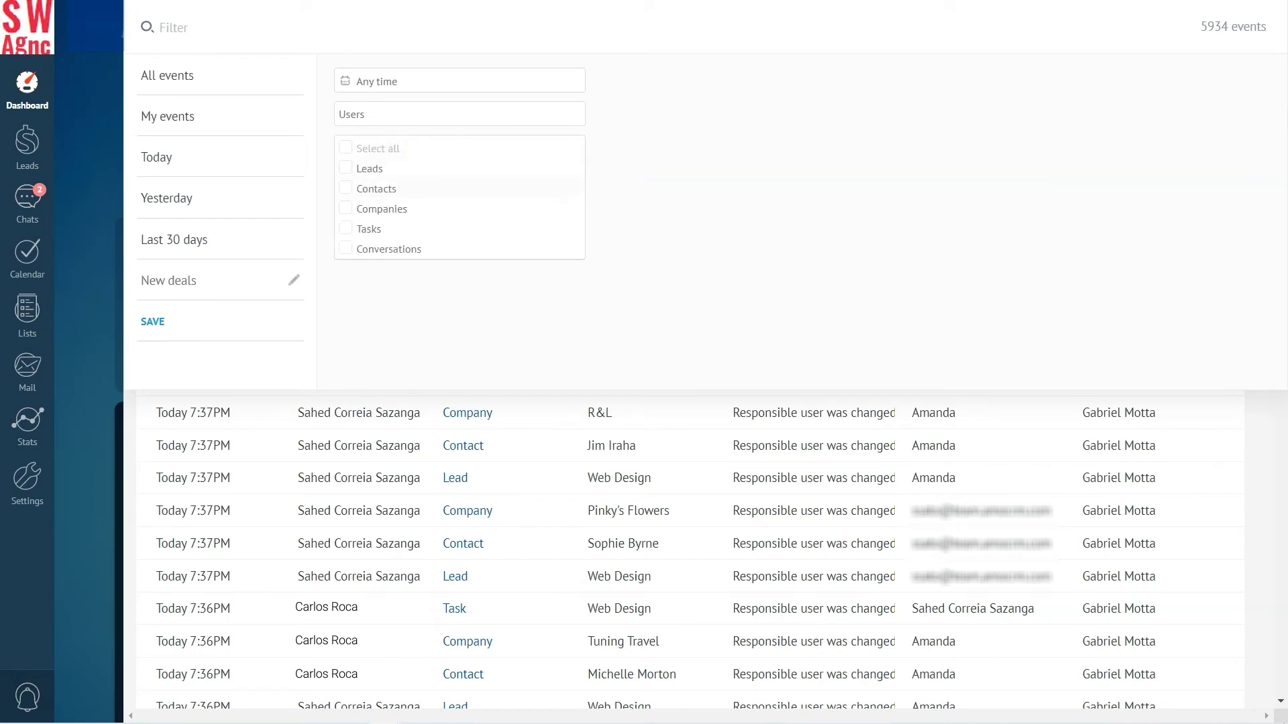
click(345, 248)
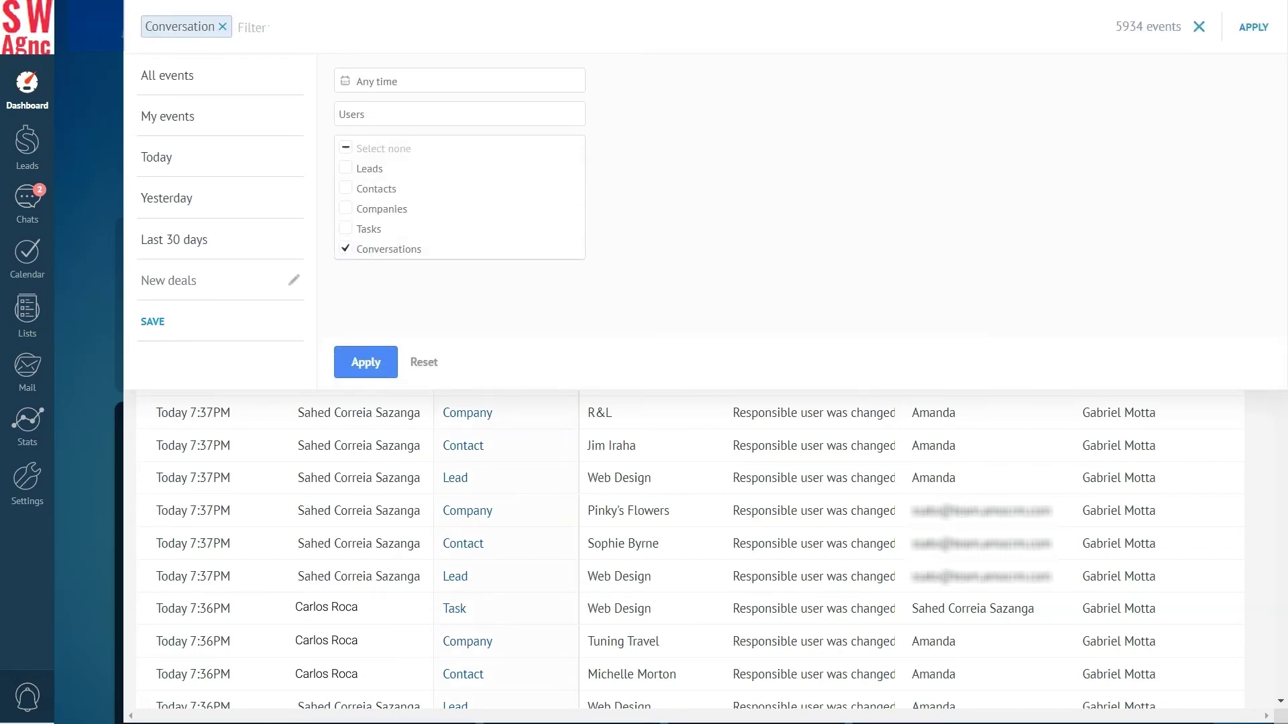
click(368, 365)
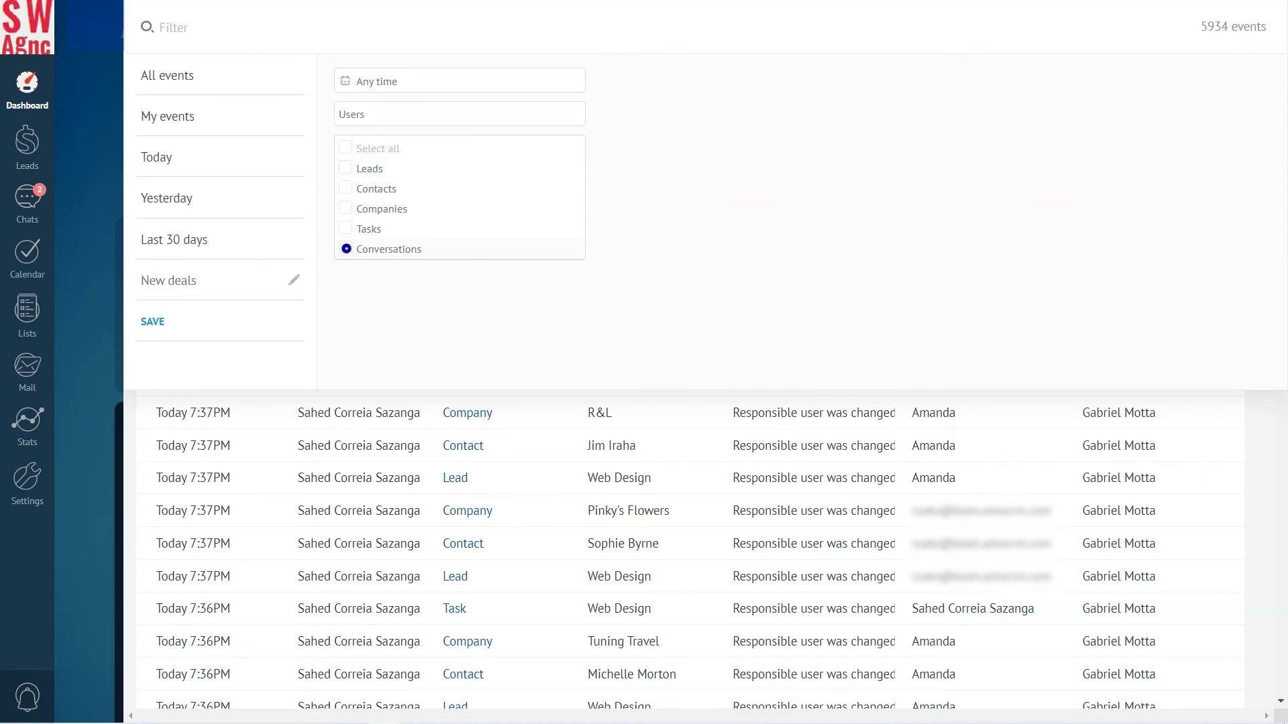
Reapply the Conversations-only events filter and save it as a preset named 'Conversations'
click(346, 249)
click(368, 364)
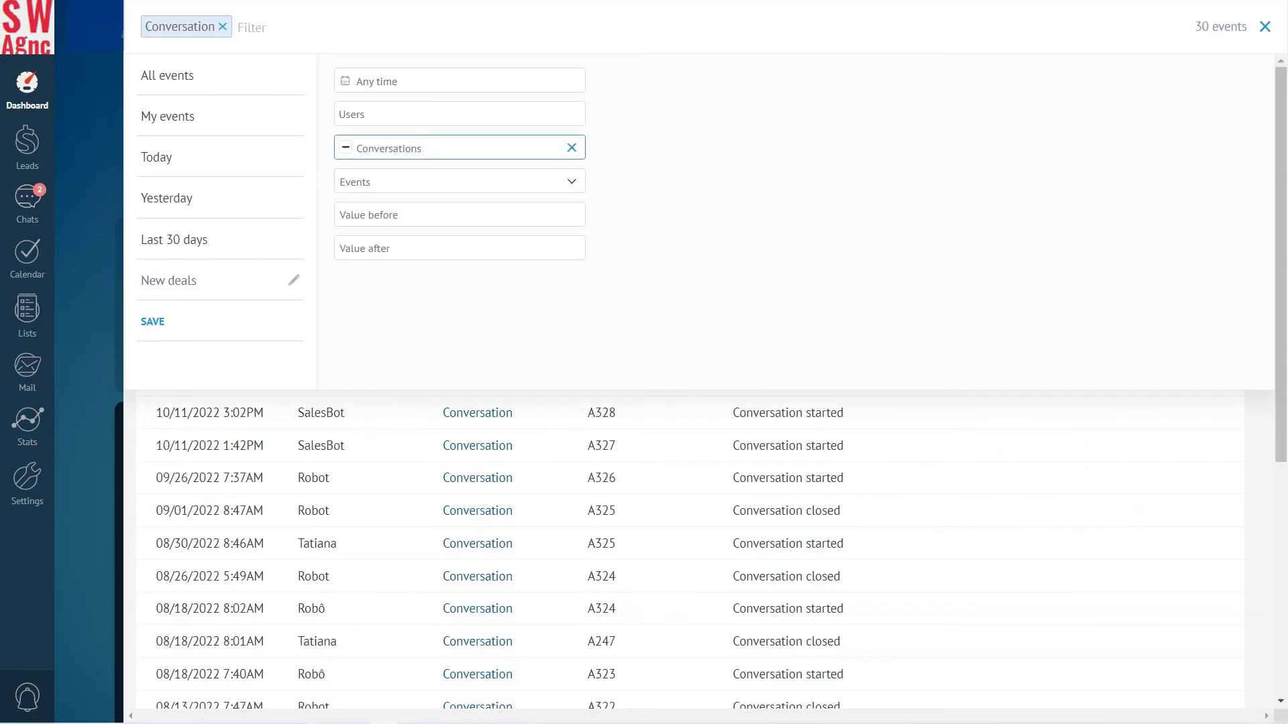
click(153, 321)
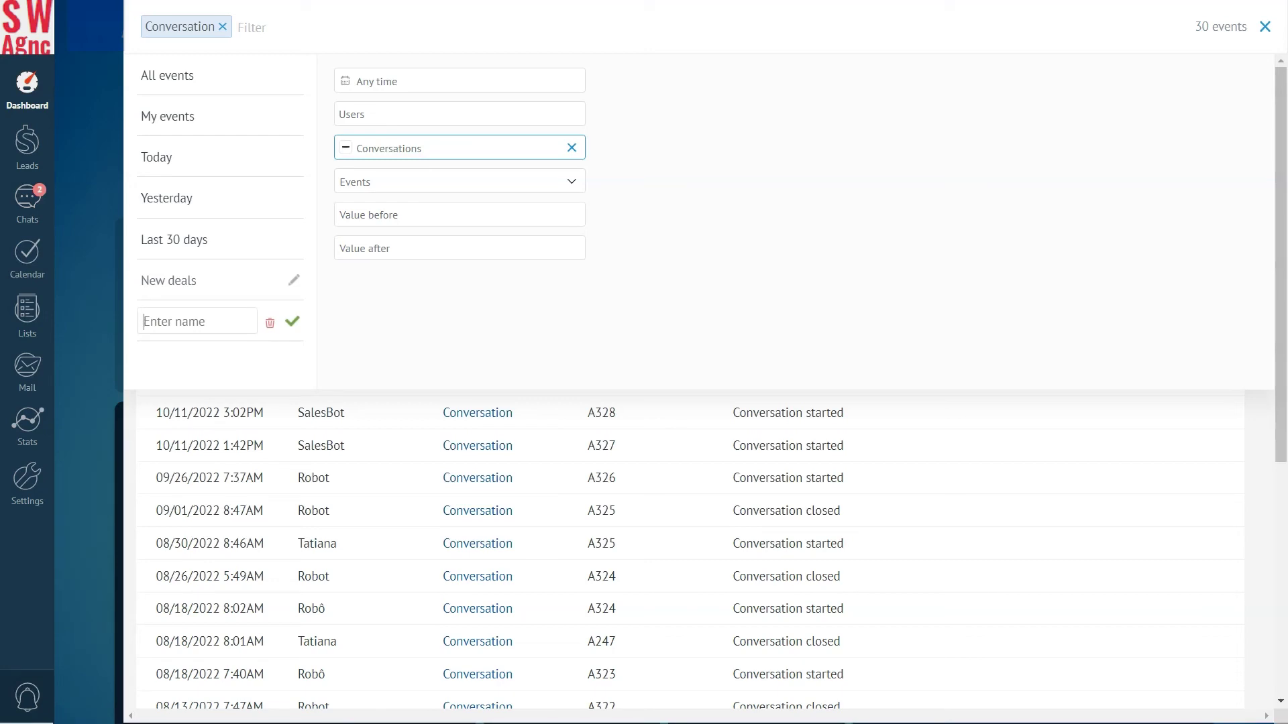
text(Conversations)
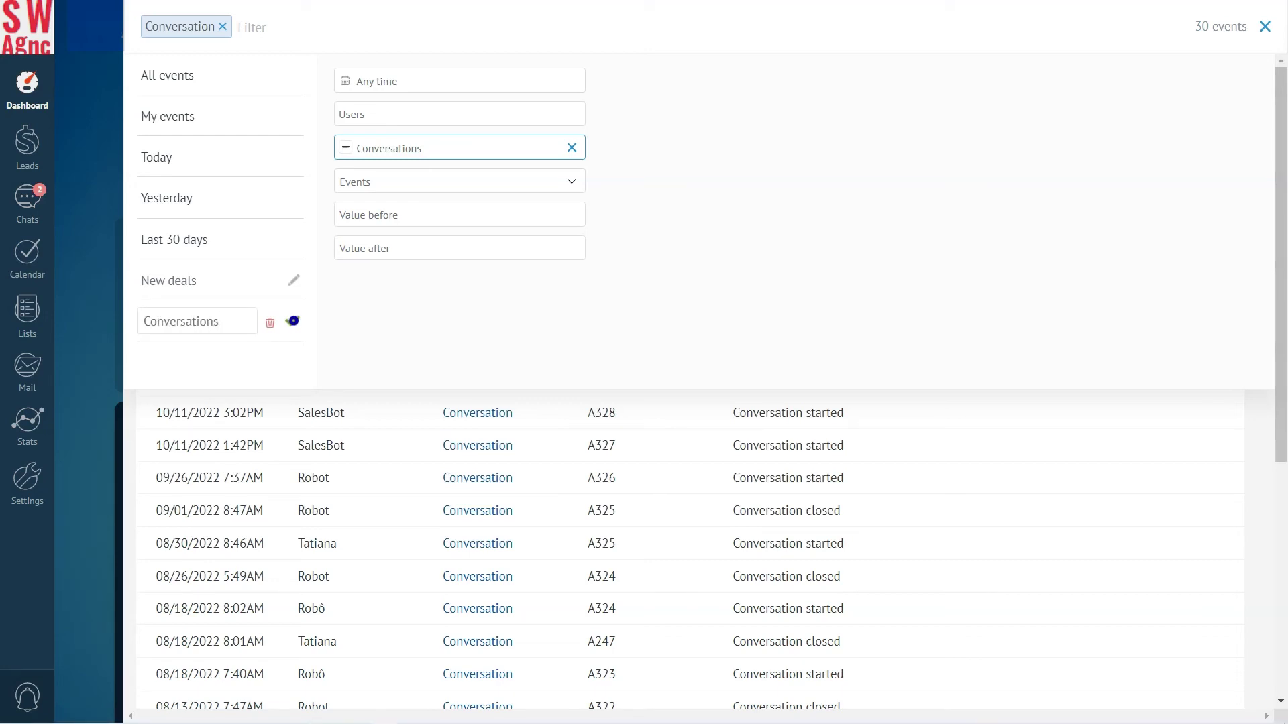
click(292, 321)
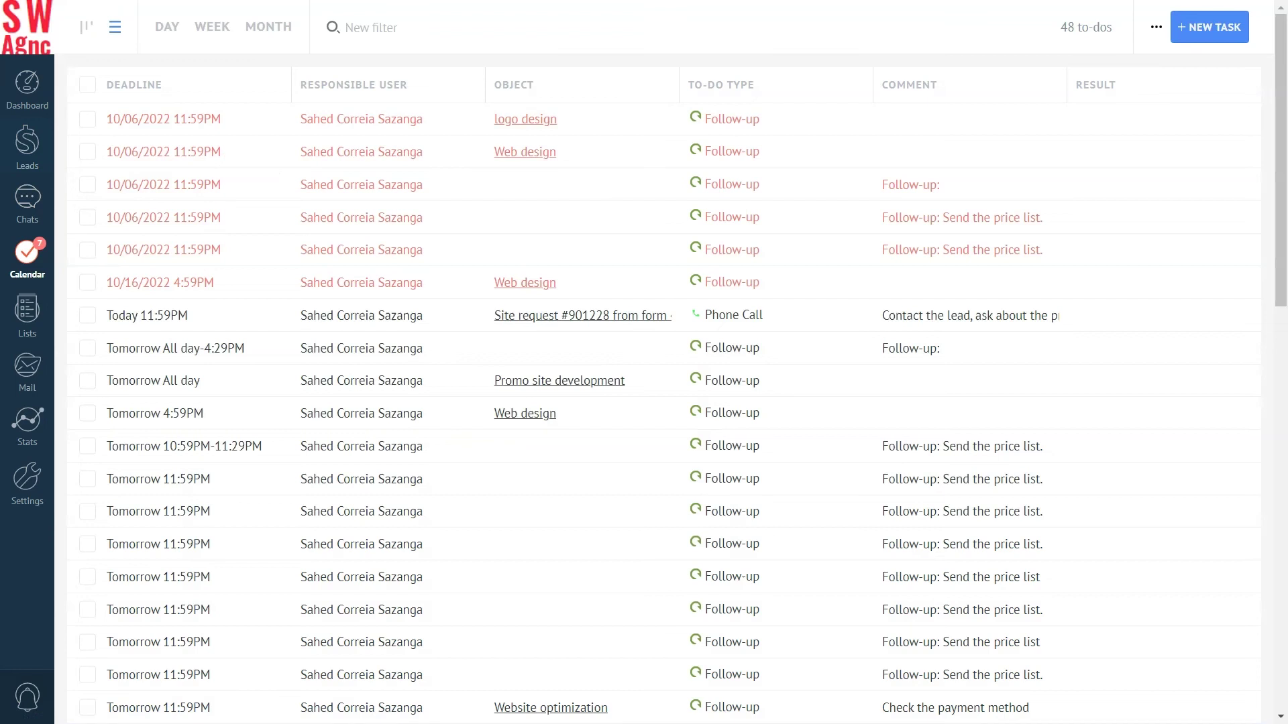
Apply the Overdue Tasks preset to narrow the to-dos to 6, then start a dashboard widget from them
click(389, 29)
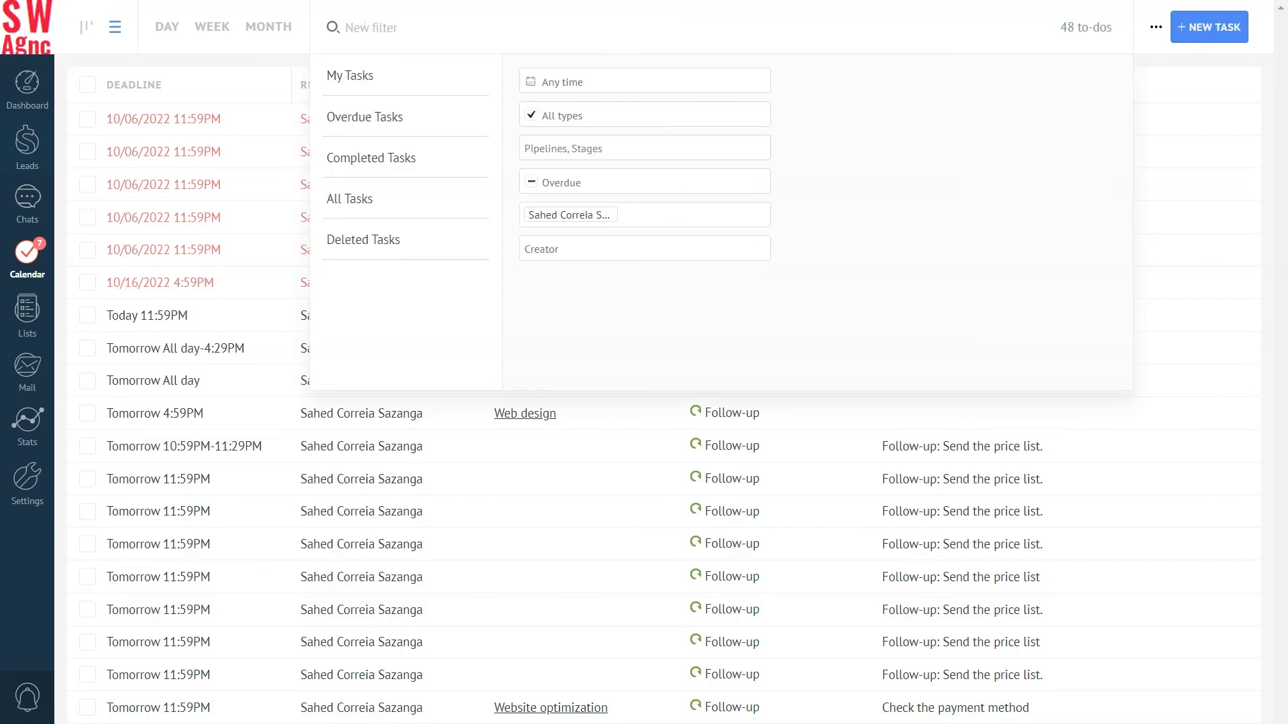
click(374, 115)
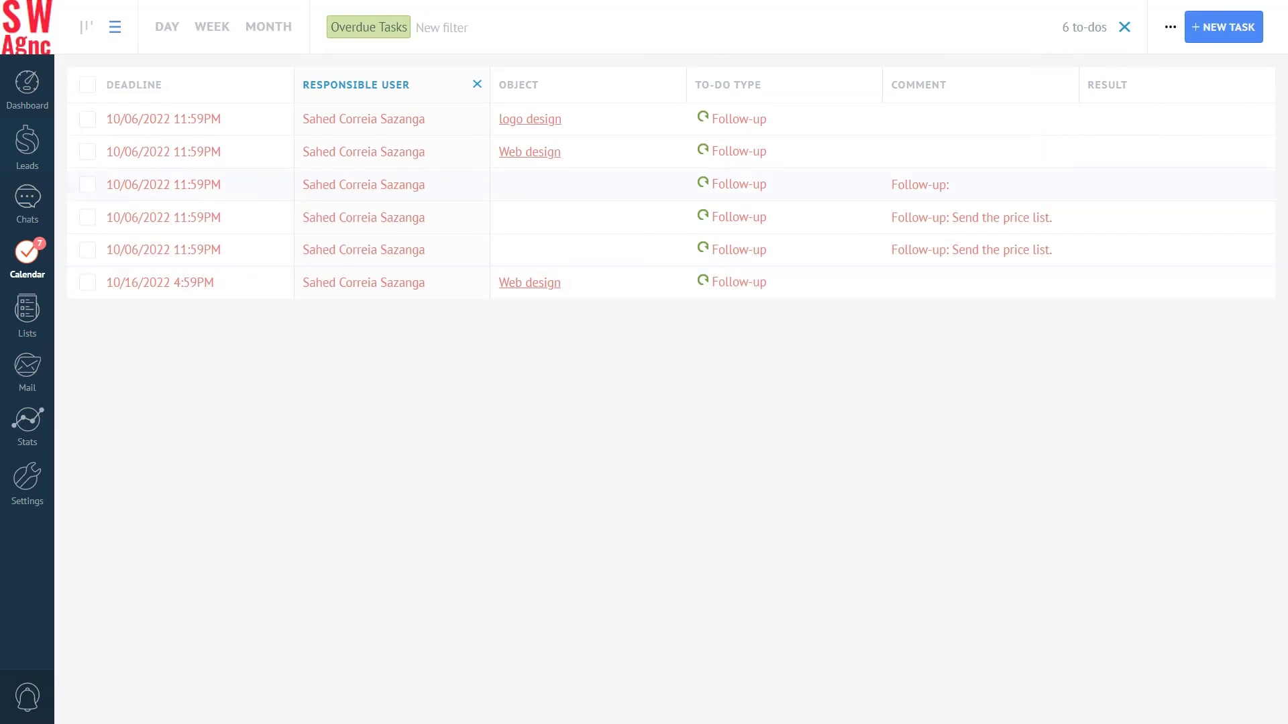
click(1065, 28)
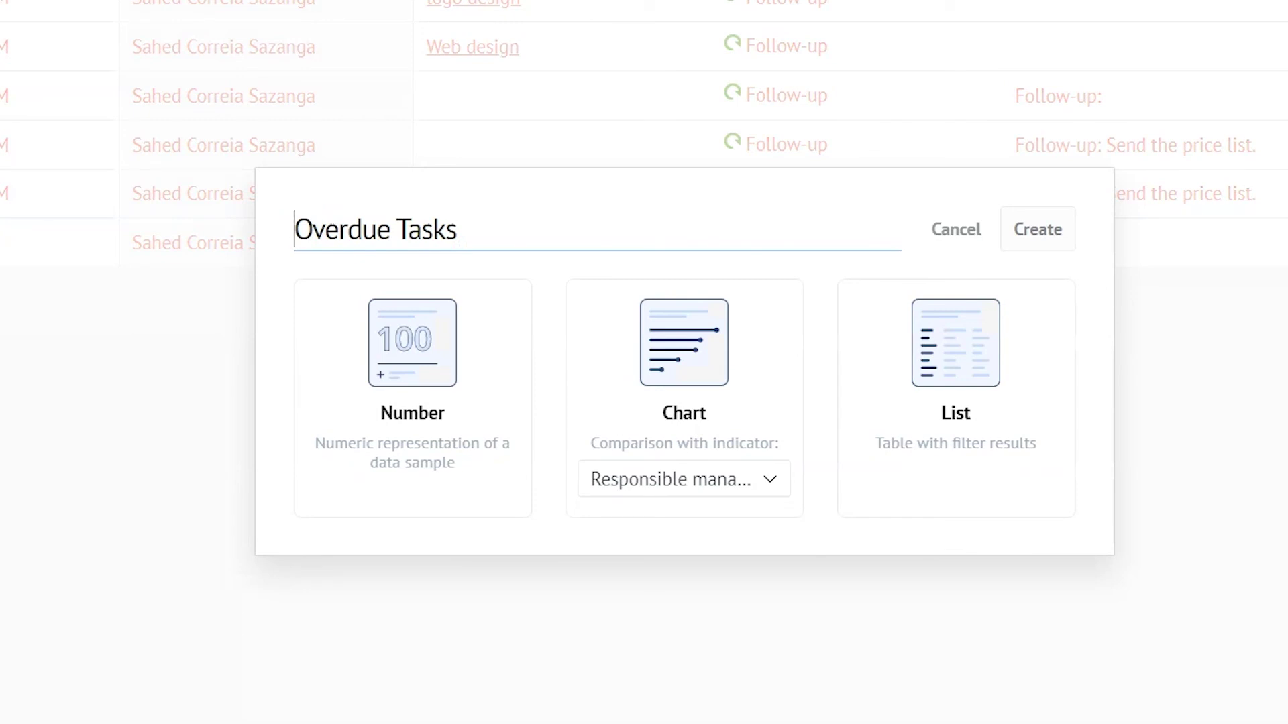
Pick the List format and create the 'Overdue Tasks' dashboard widget
click(956, 350)
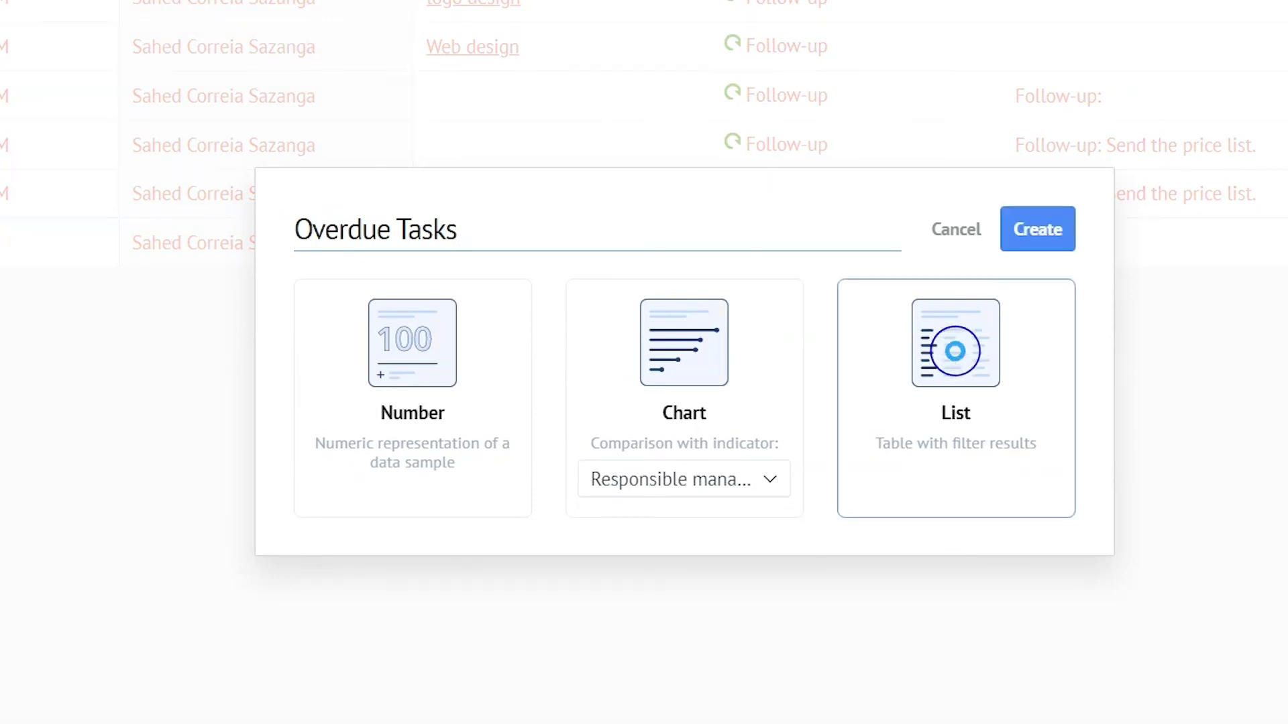
click(1038, 229)
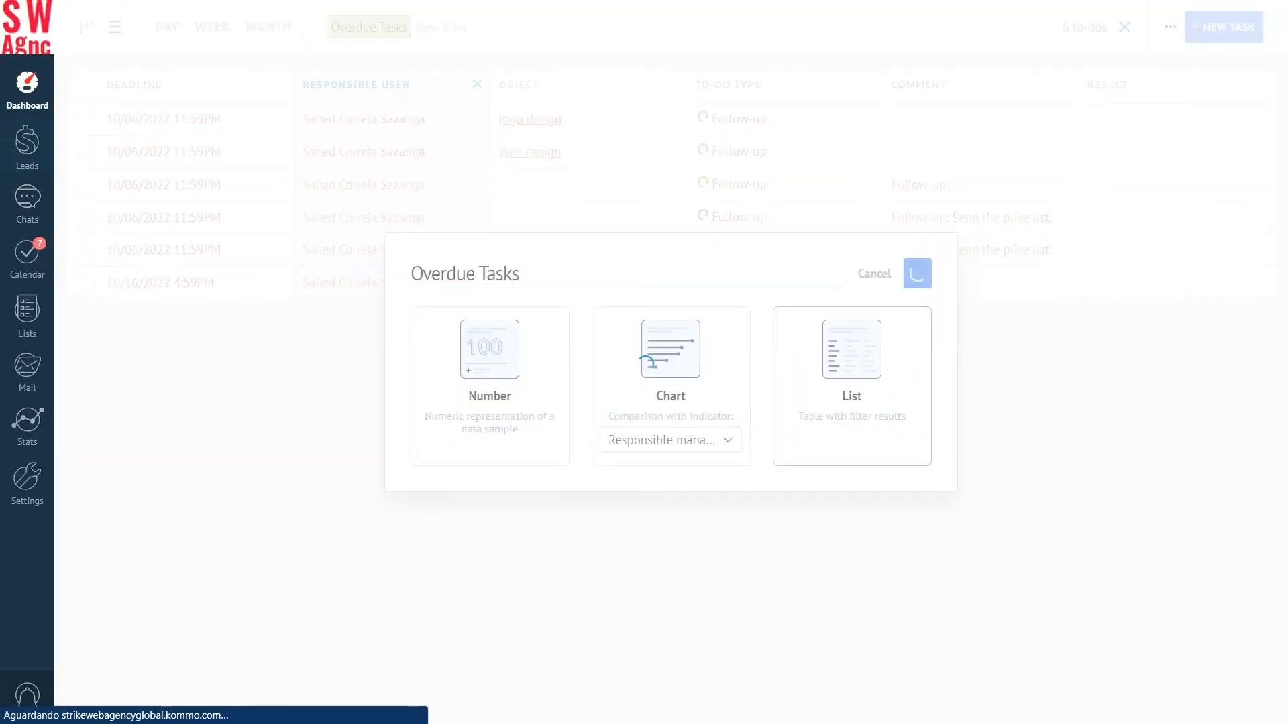